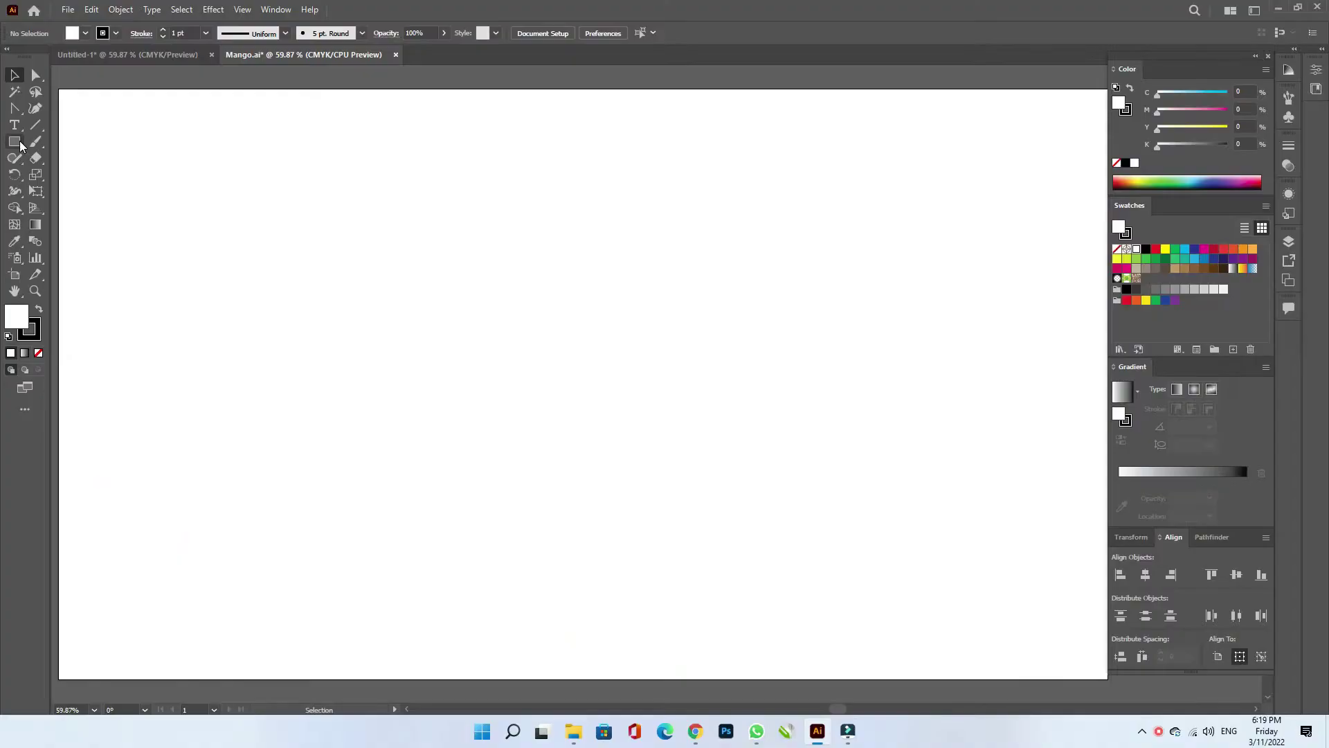
# - Draw a tall narrow ellipse near the artboard centre with no stroke
pyautogui.click(19, 142)
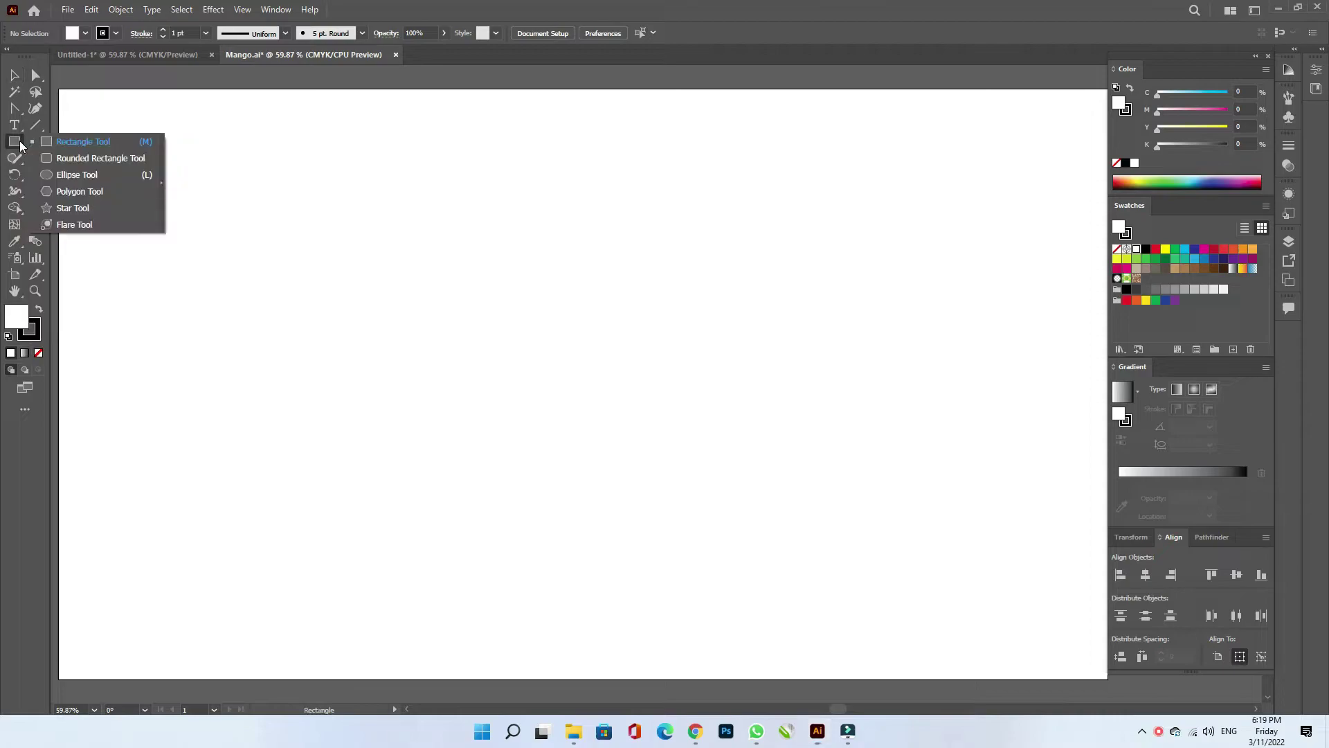
pyautogui.click(77, 174)
pyautogui.moveTo(549, 177); pyautogui.dragTo(621, 473)
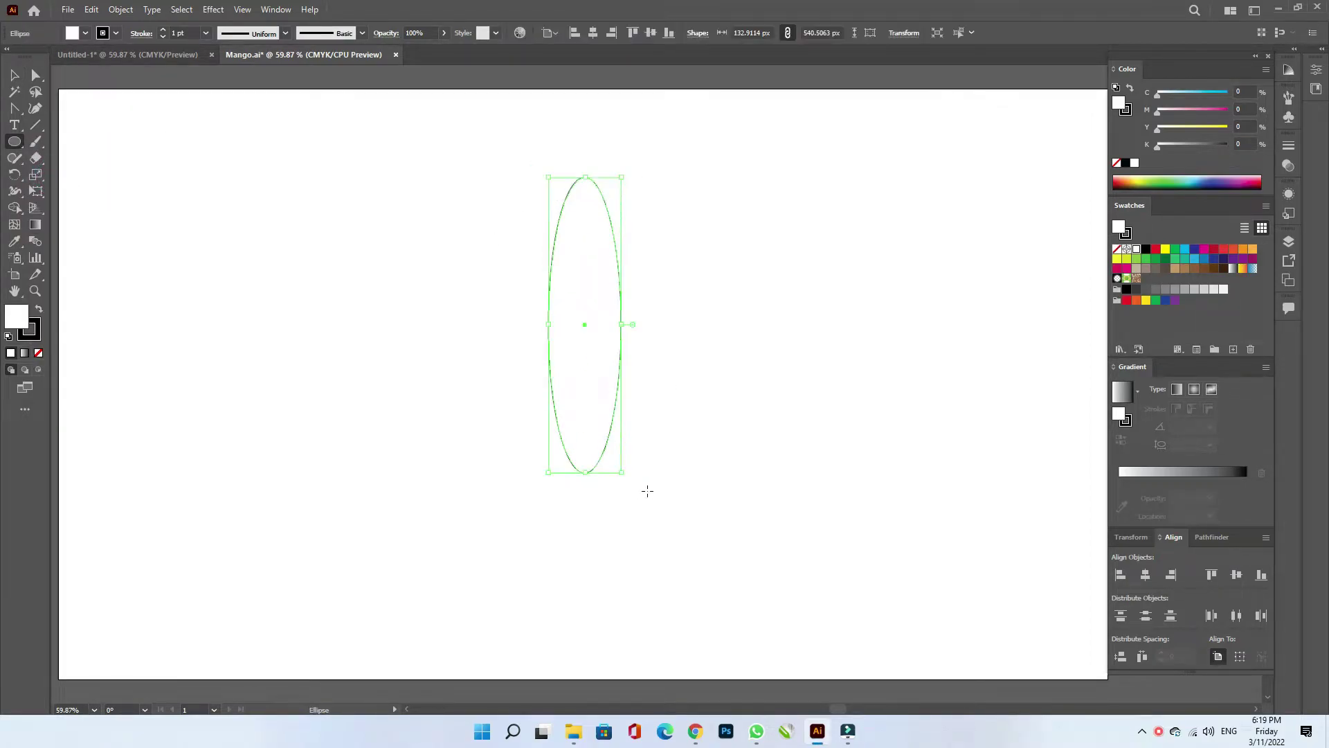
pyautogui.click(38, 353)
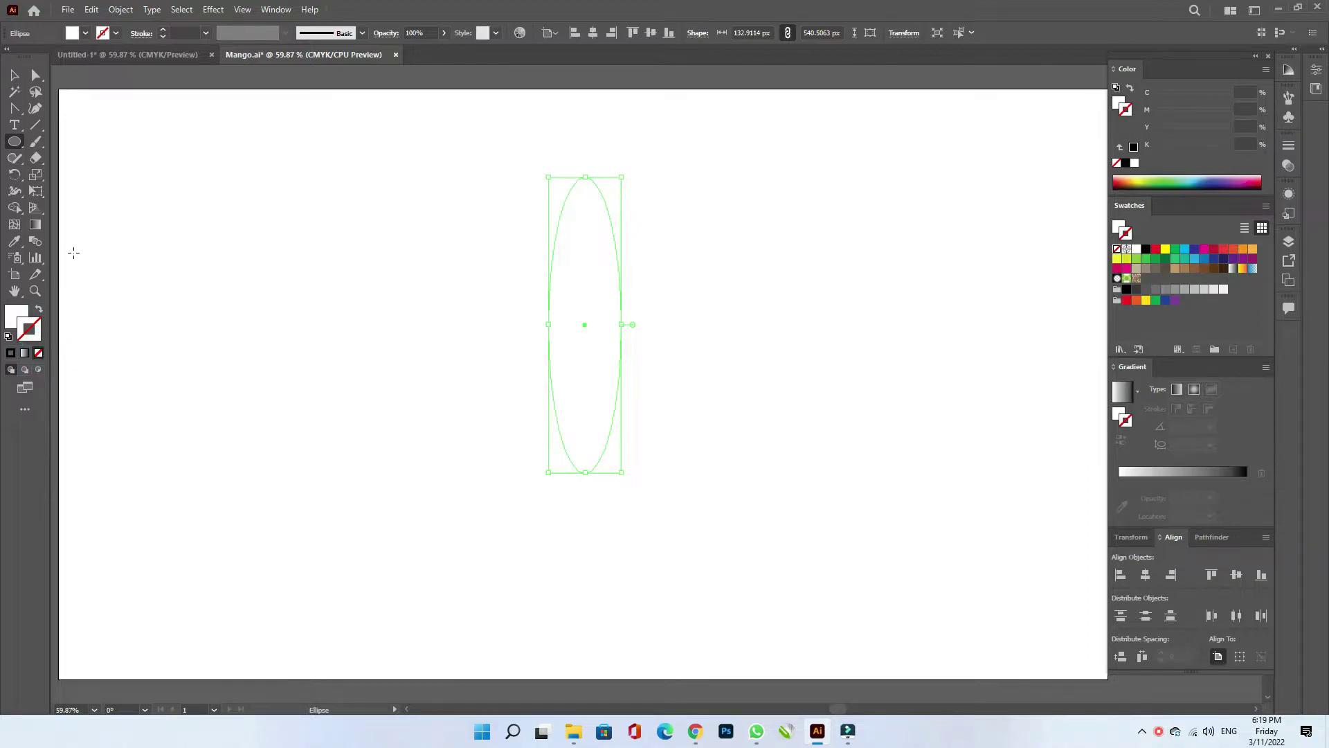
pyautogui.click(40, 310)
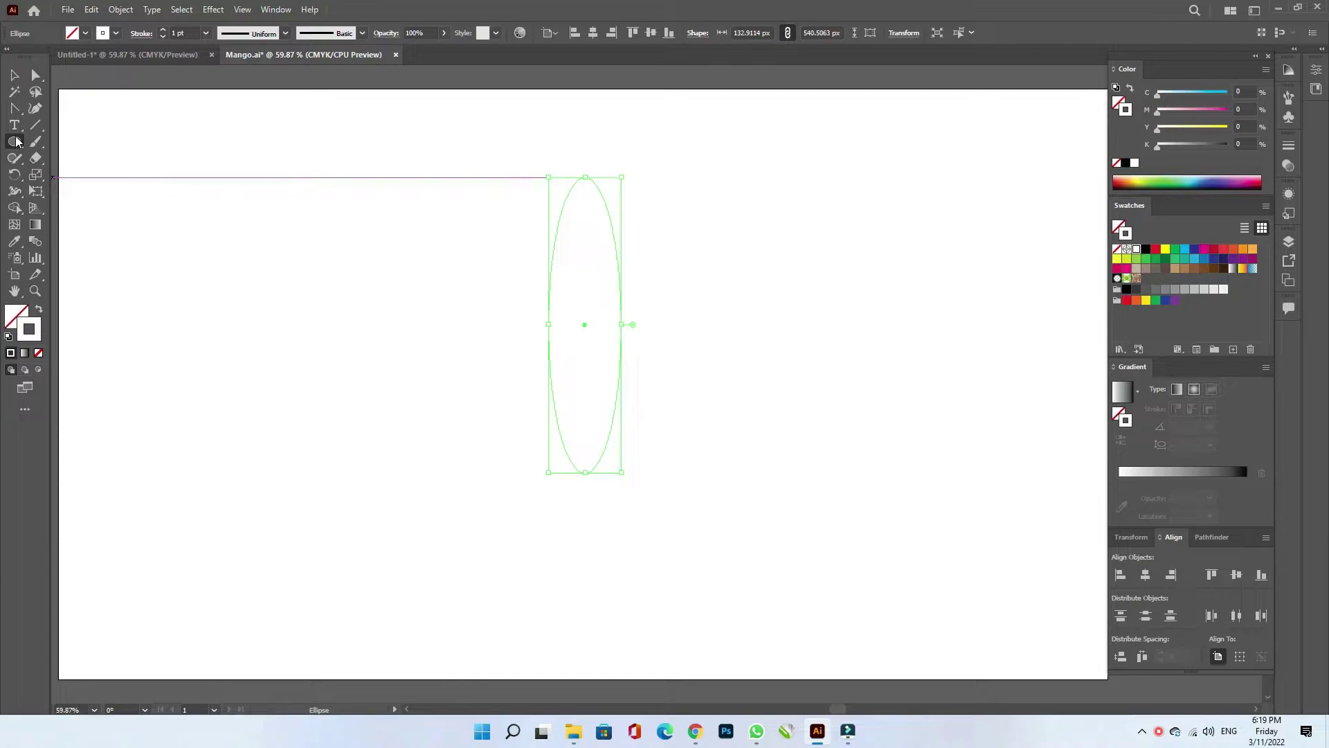
# - Sharpen the ellipse's top and bottom anchors into points, enlarge it, and fill it white
pyautogui.hotkey('shift', 'c')
pyautogui.click(585, 177)
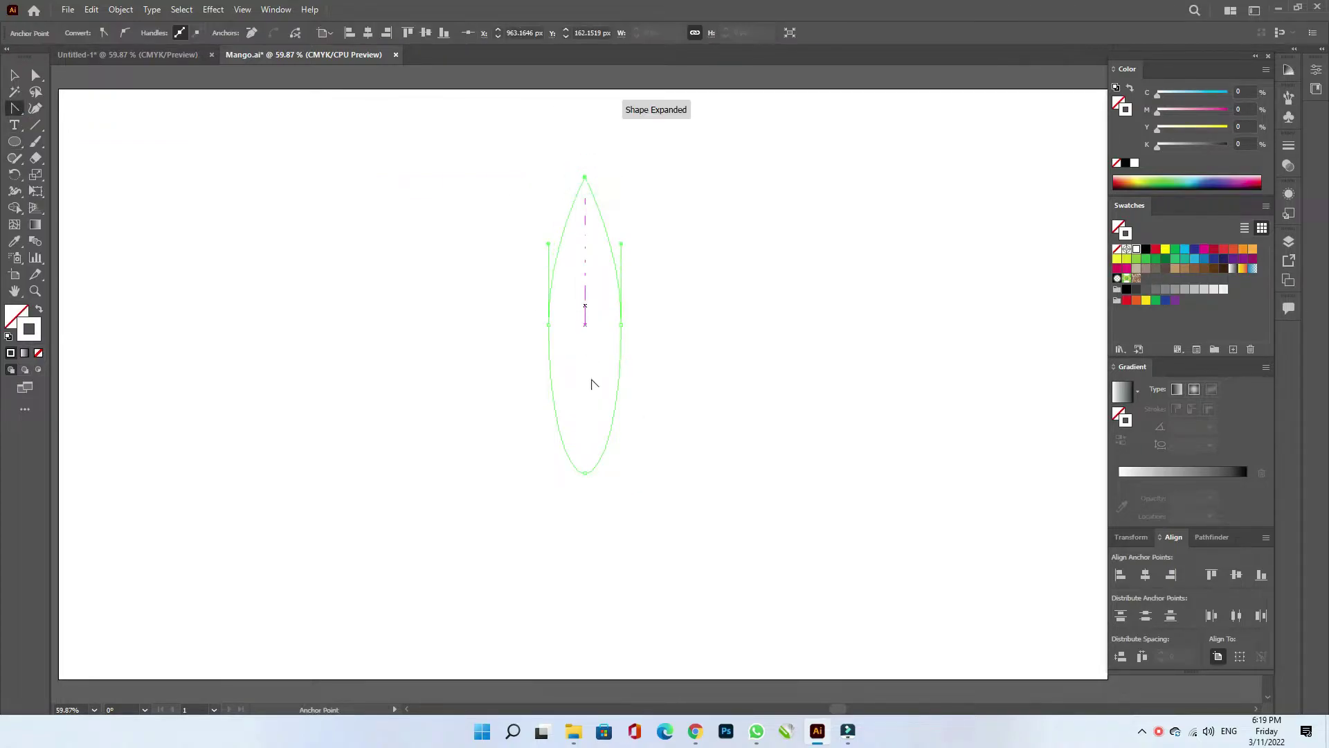
pyautogui.click(585, 473)
pyautogui.click(16, 78)
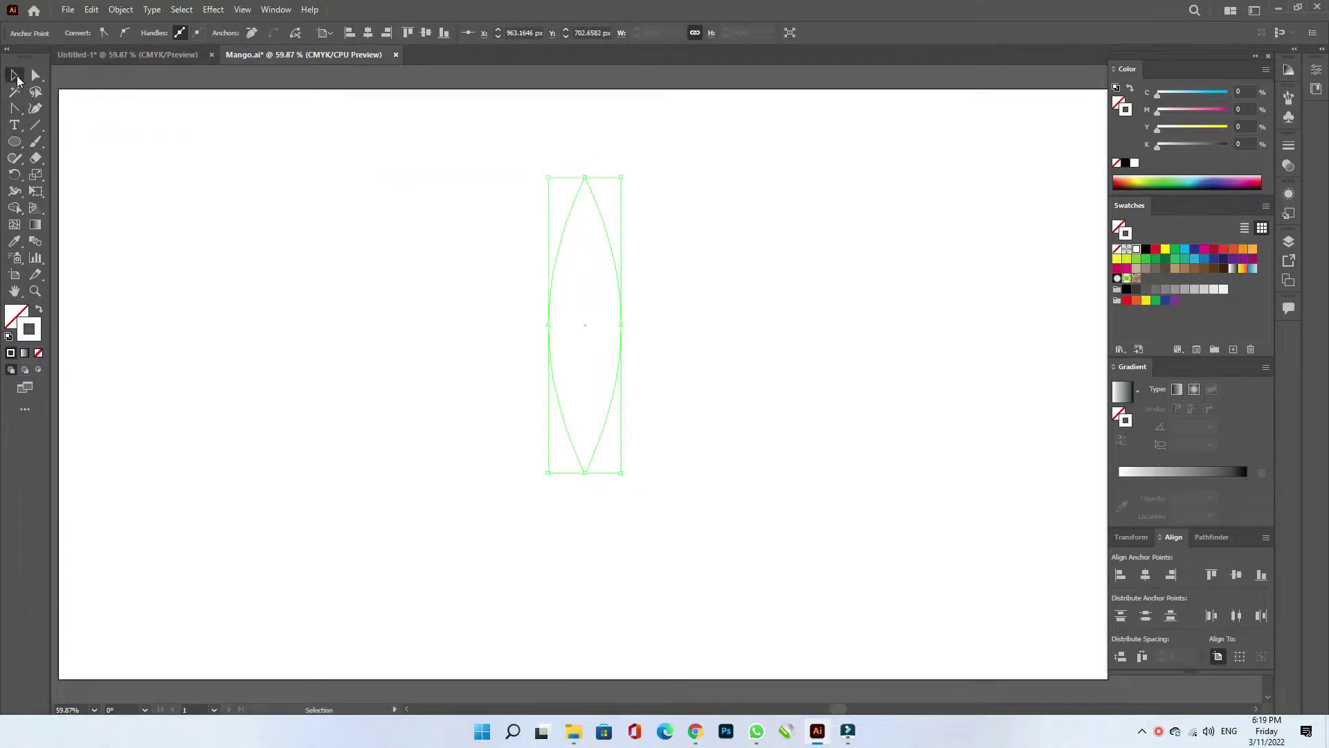
pyautogui.moveTo(619, 476); pyautogui.dragTo(664, 514)
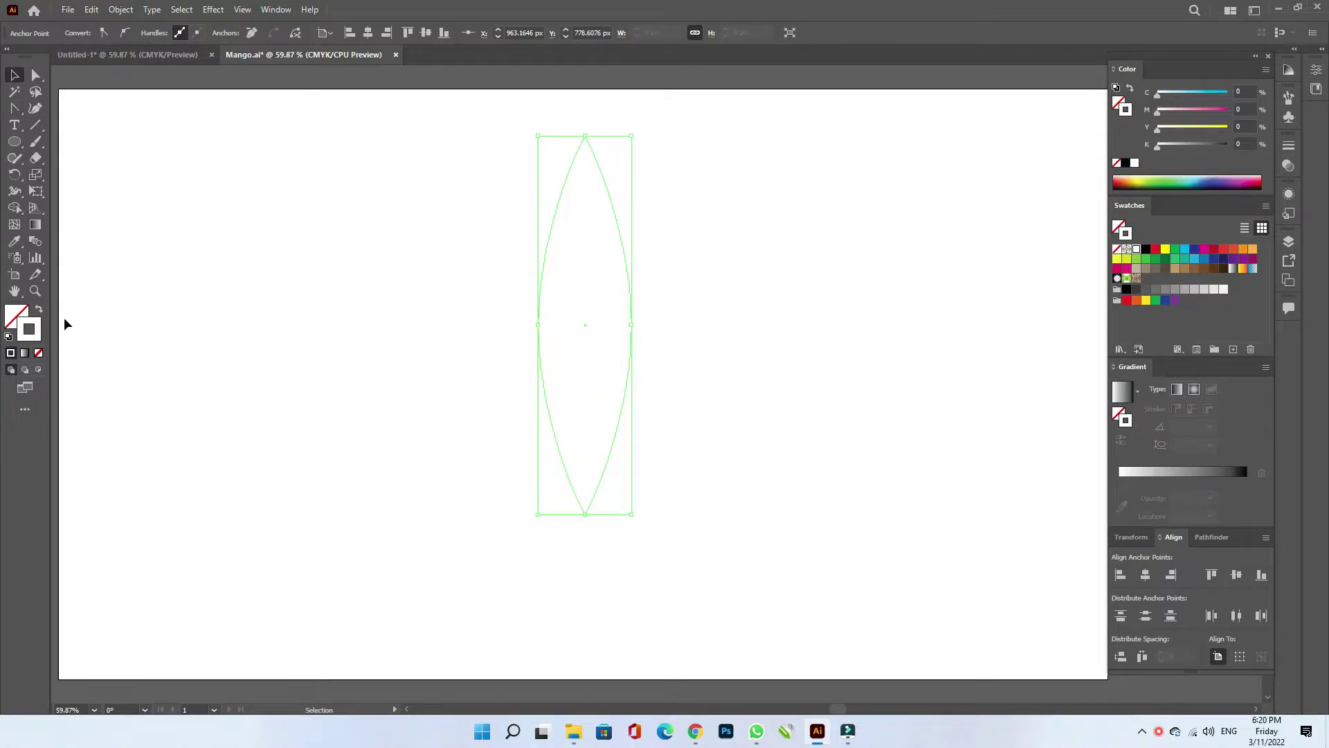
pyautogui.click(42, 310)
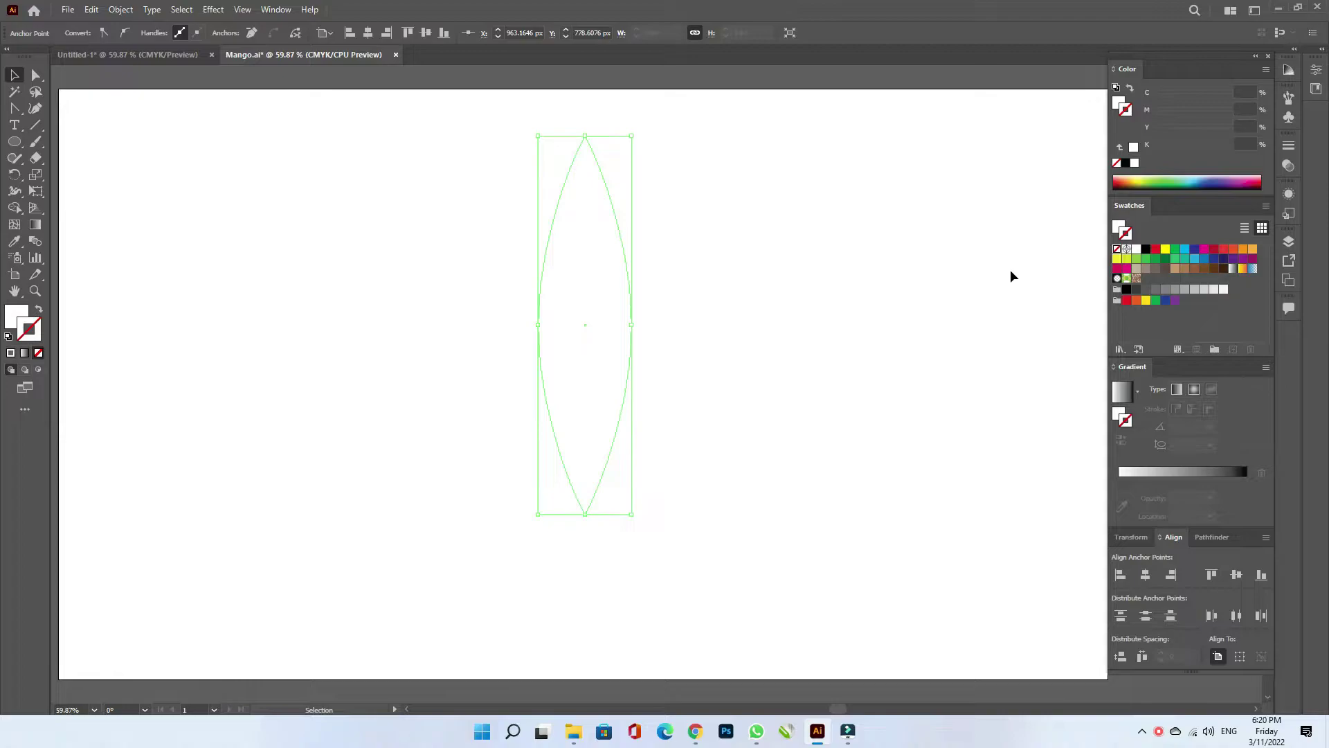
# - Add a gradient mesh point at the leaf's centre plus vertical mesh lines on each side
pyautogui.press('u')
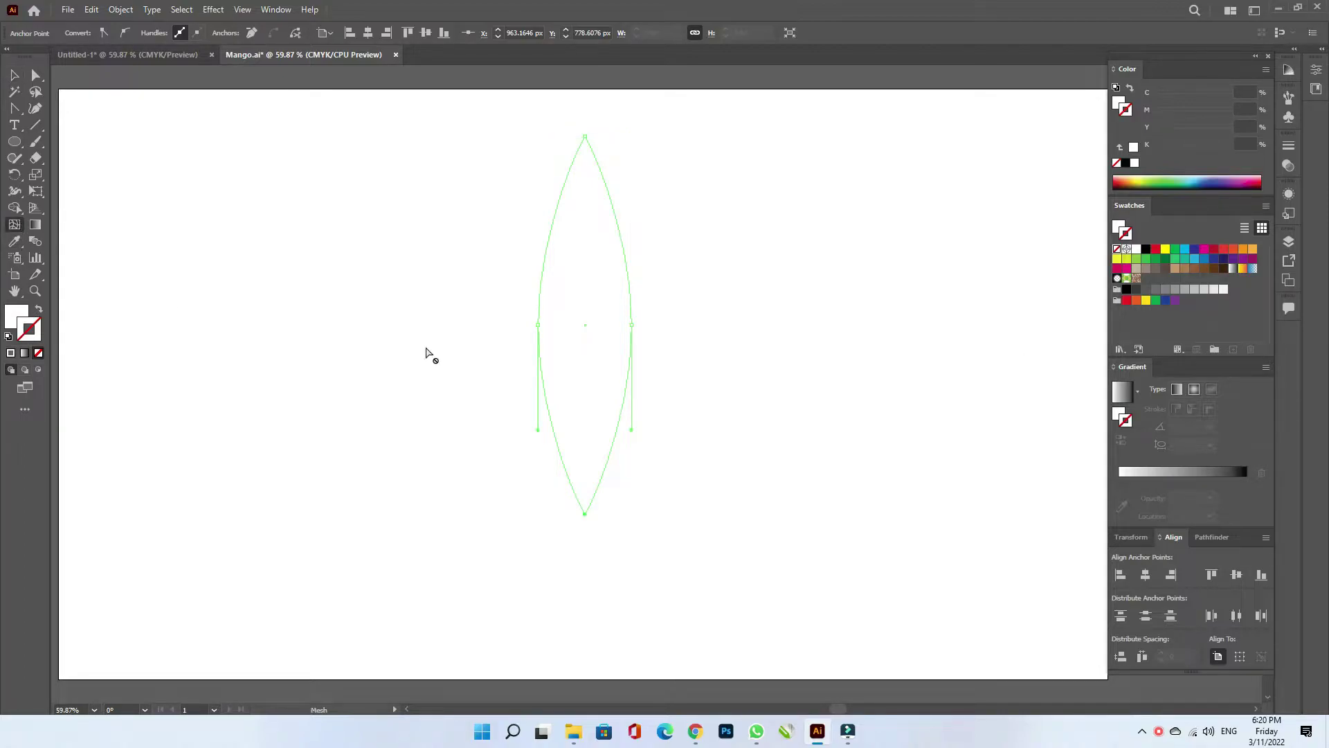
pyautogui.click(588, 327)
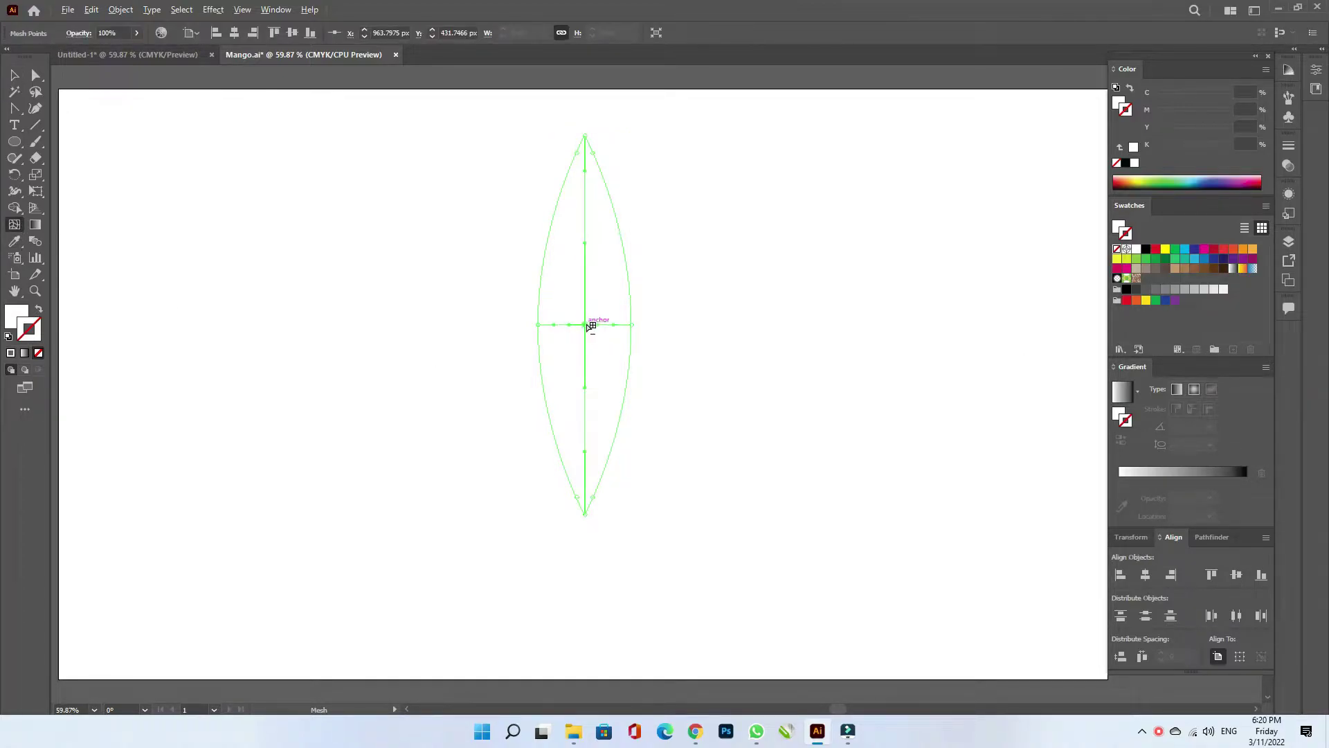
pyautogui.scroll(3, 587, 329)
pyautogui.scroll(2, 595, 334)
pyautogui.scroll(1, 596, 335)
pyautogui.scroll(2, 616, 334)
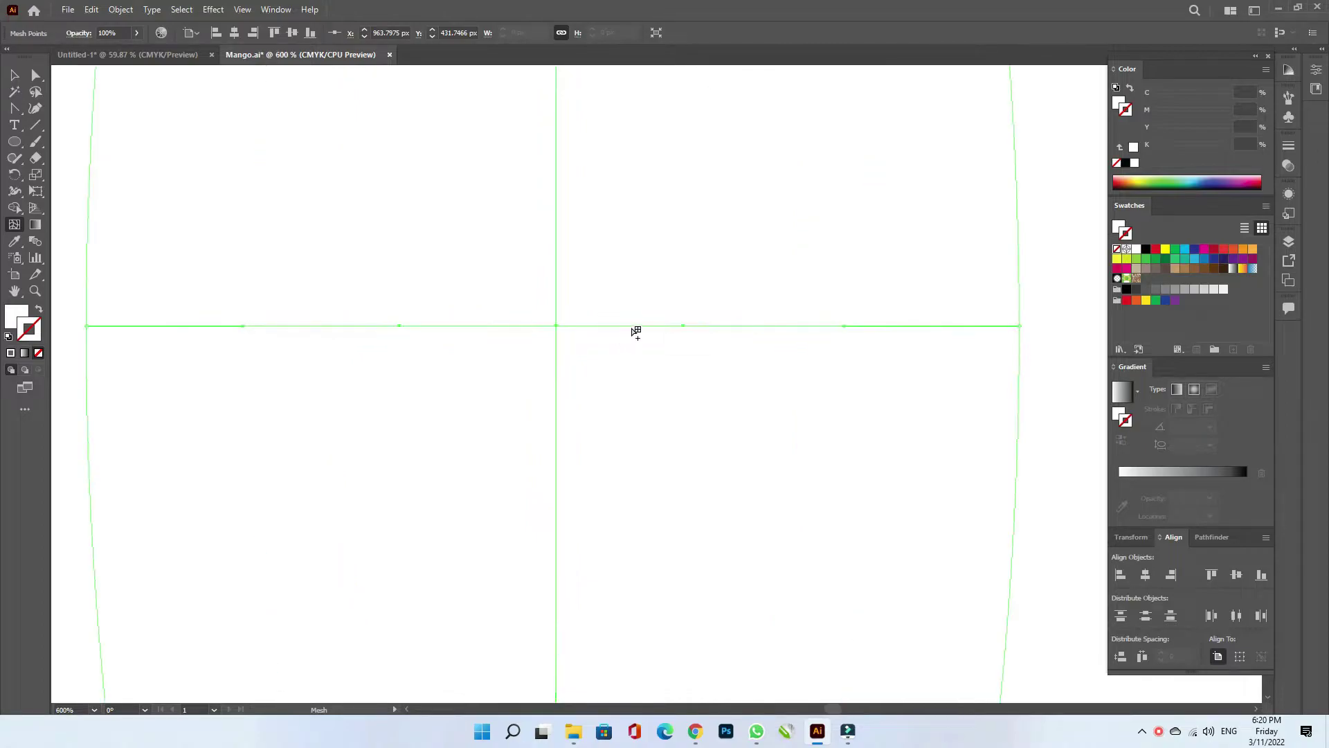
pyautogui.click(633, 327)
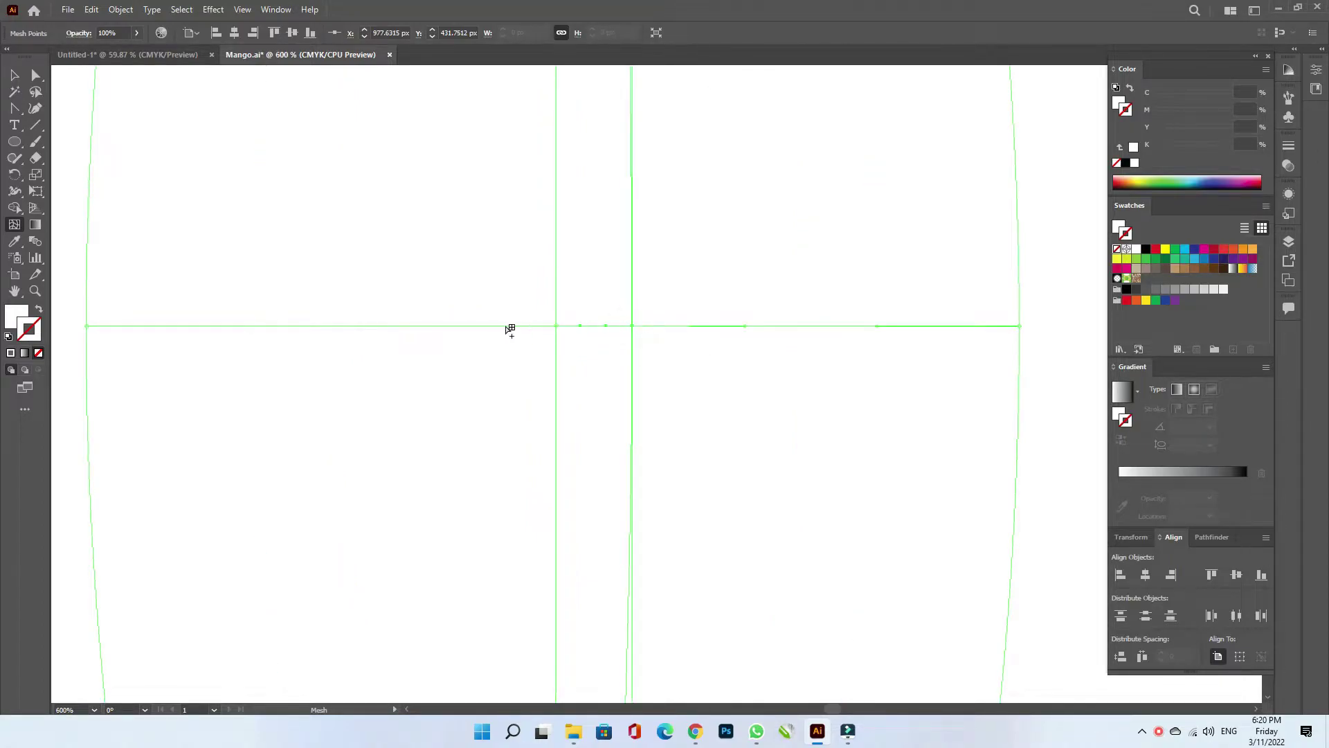
pyautogui.click(509, 326)
pyautogui.hotkey('ctrl', 'z')
pyautogui.click(497, 326)
pyautogui.hotkey('ctrl', 'z')
pyautogui.click(483, 326)
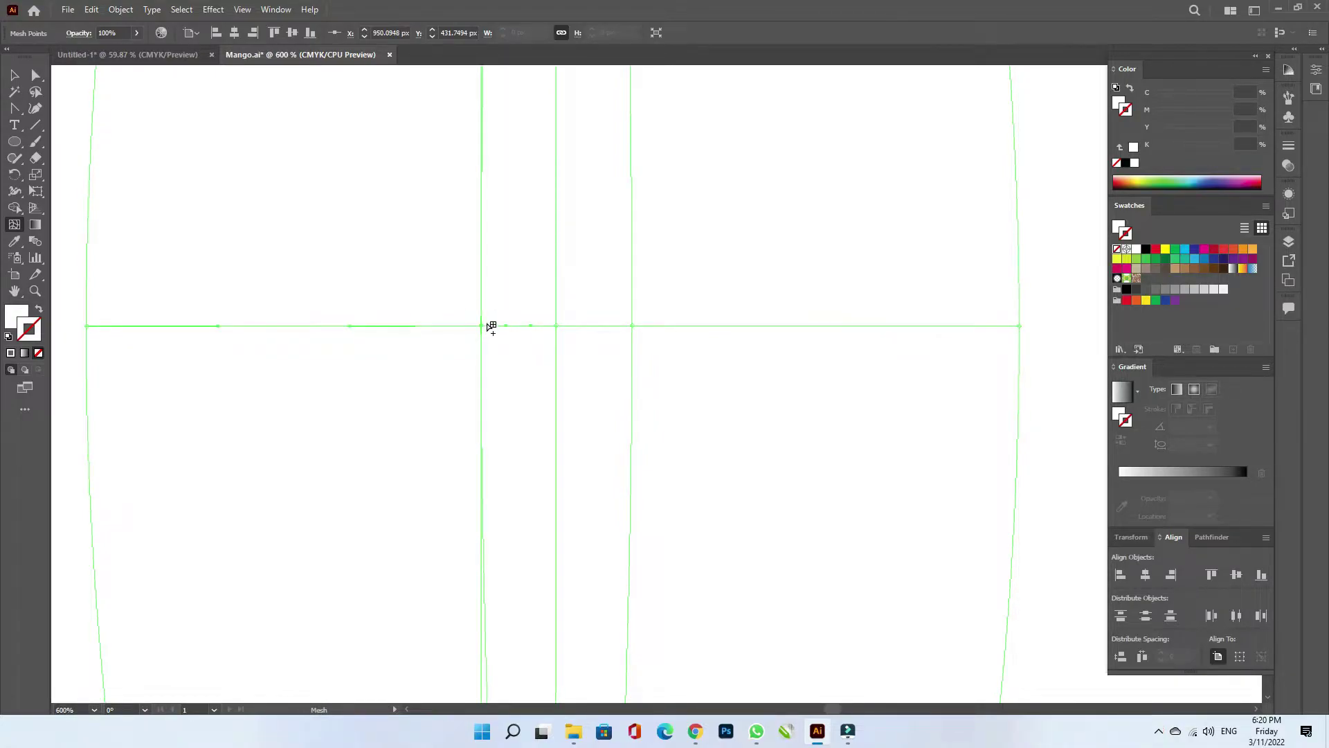
# - Colour the central mesh column yellow-green (C20 Y100) to form the vein
pyautogui.click(557, 326)
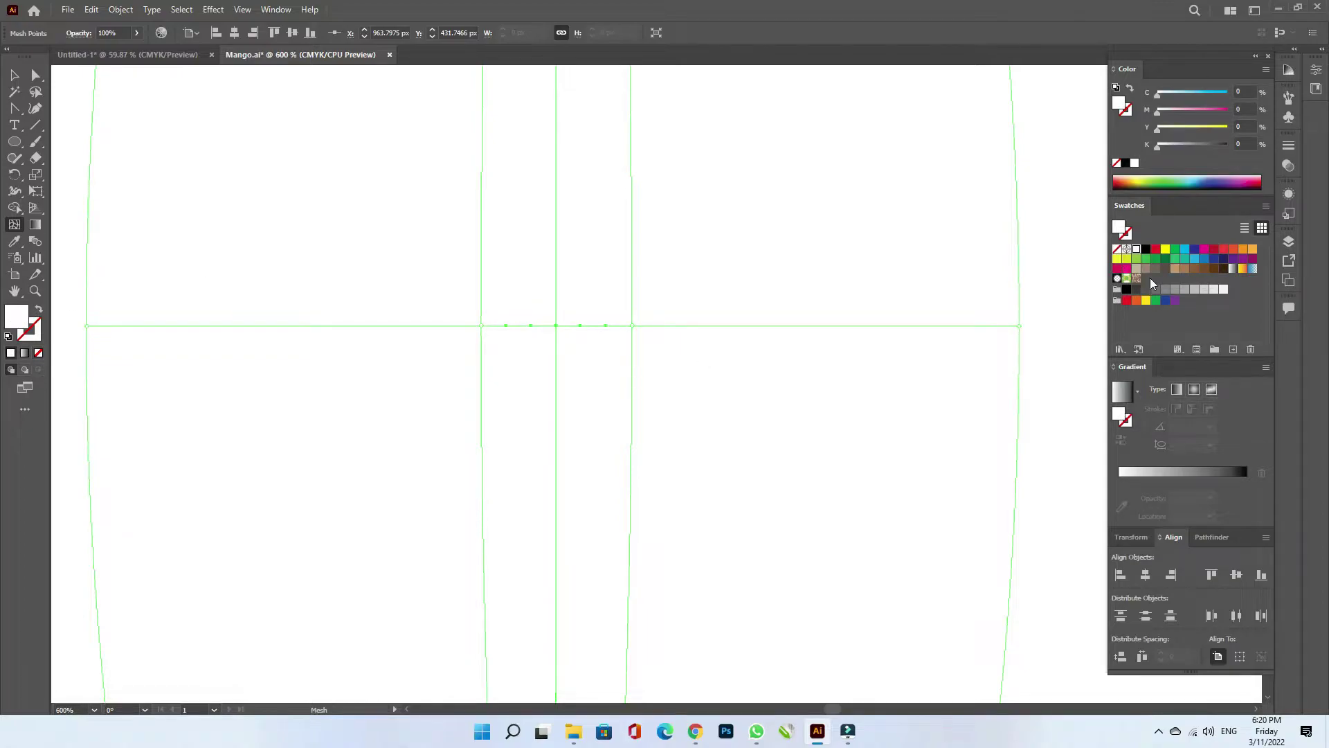
pyautogui.click(1126, 260)
pyautogui.click(1137, 258)
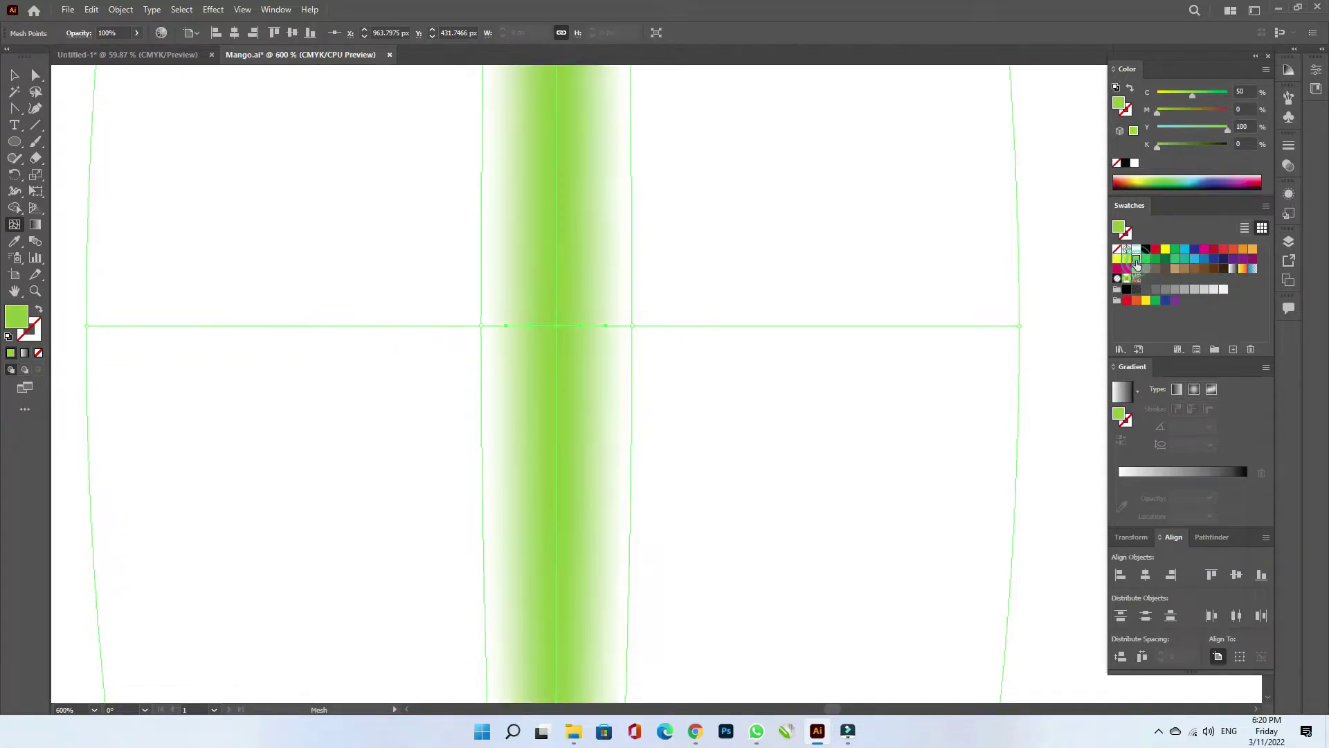
pyautogui.scroll(-2, 496, 380)
pyautogui.scroll(-2, 618, 427)
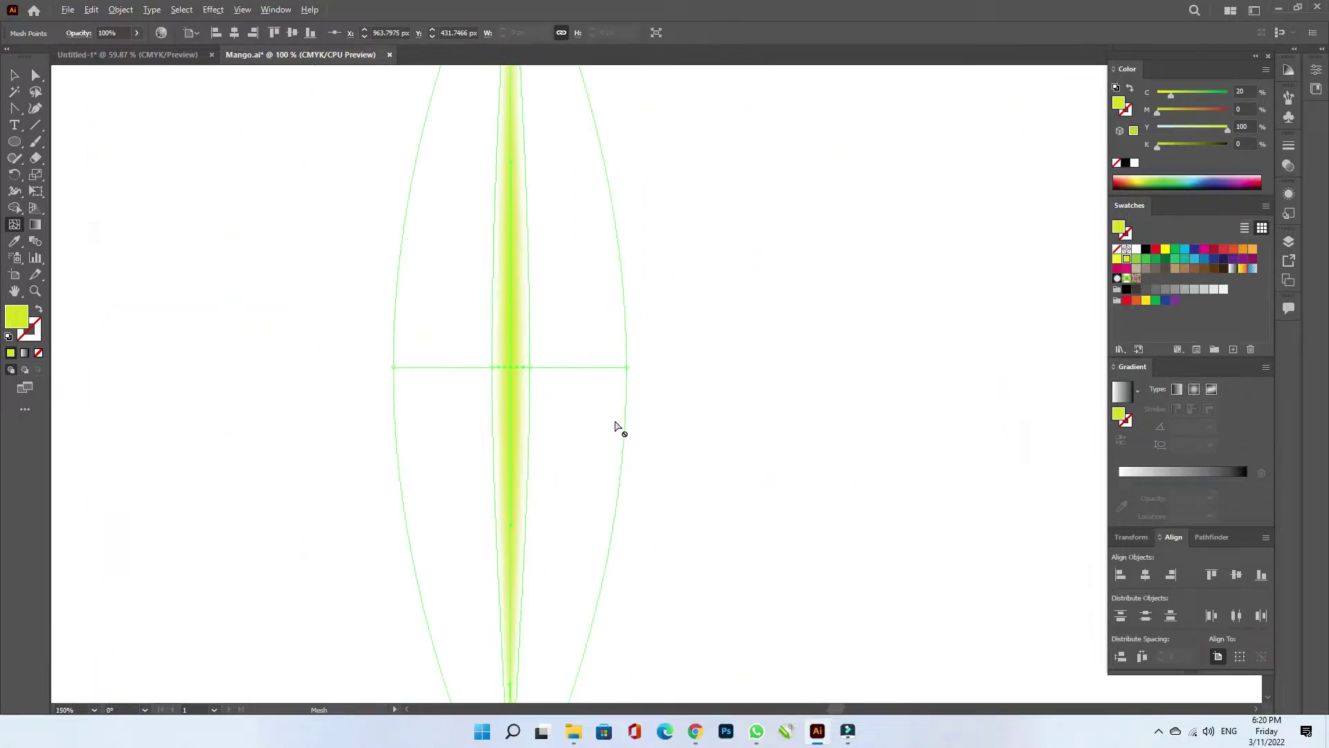
pyautogui.scroll(-1, 617, 427)
# - Colour the leaf's left and right side mesh points and both tips green
pyautogui.click(35, 74)
pyautogui.moveTo(709, 345); pyautogui.dragTo(556, 396)
pyautogui.moveTo(405, 357); pyautogui.dragTo(540, 407)
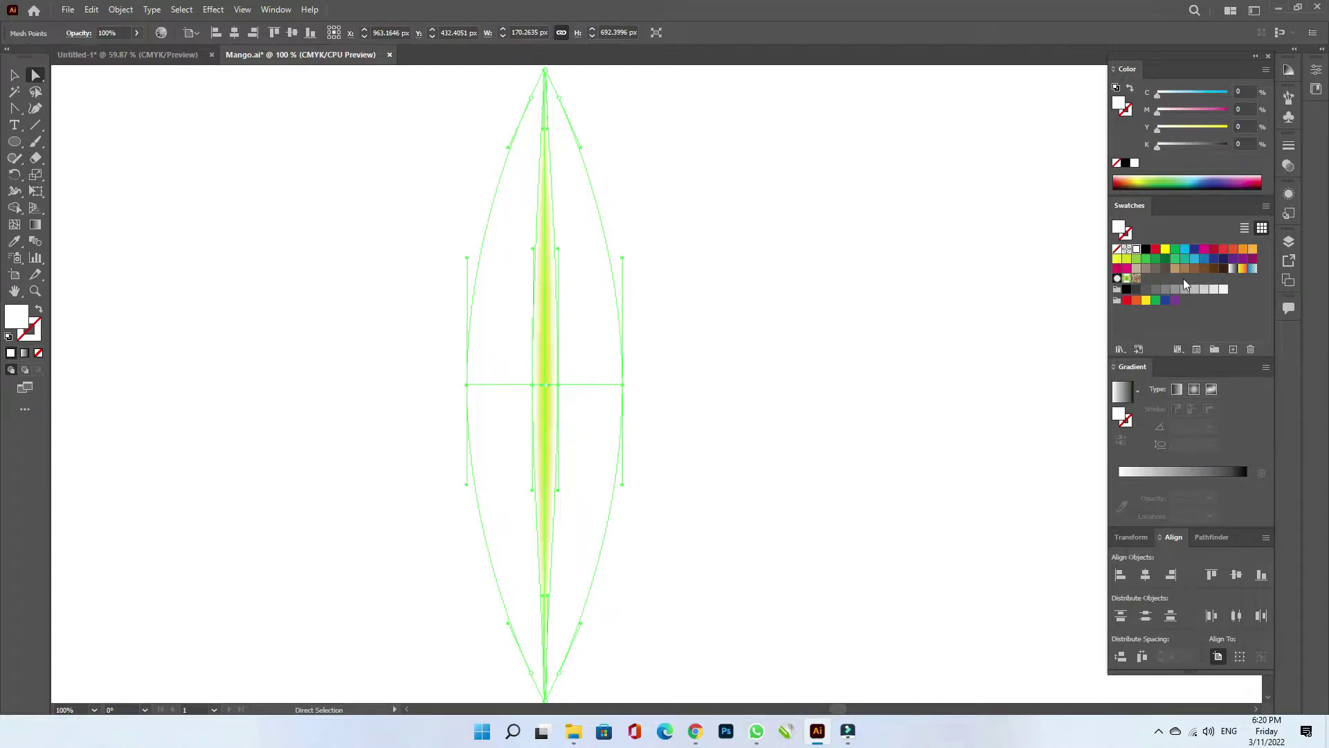
pyautogui.click(1155, 261)
pyautogui.scroll(-1, 709, 494)
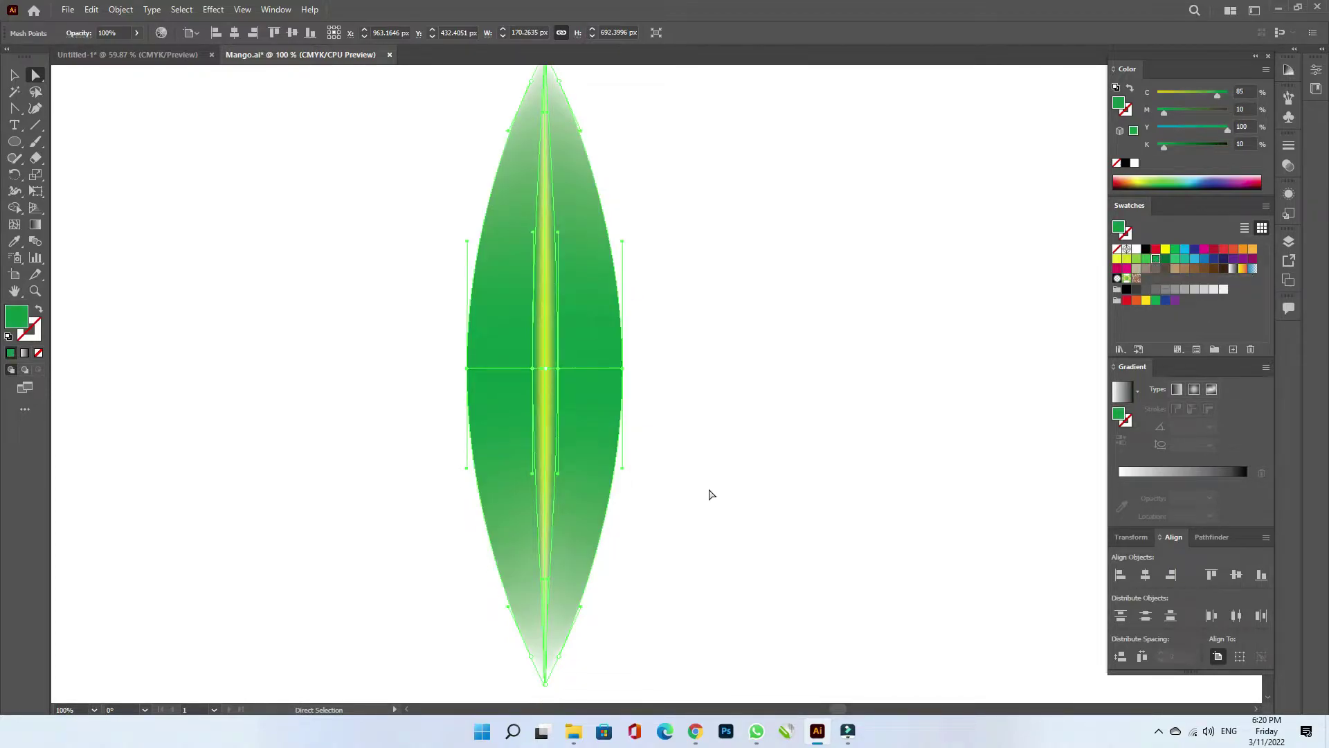
pyautogui.moveTo(638, 580); pyautogui.dragTo(459, 692)
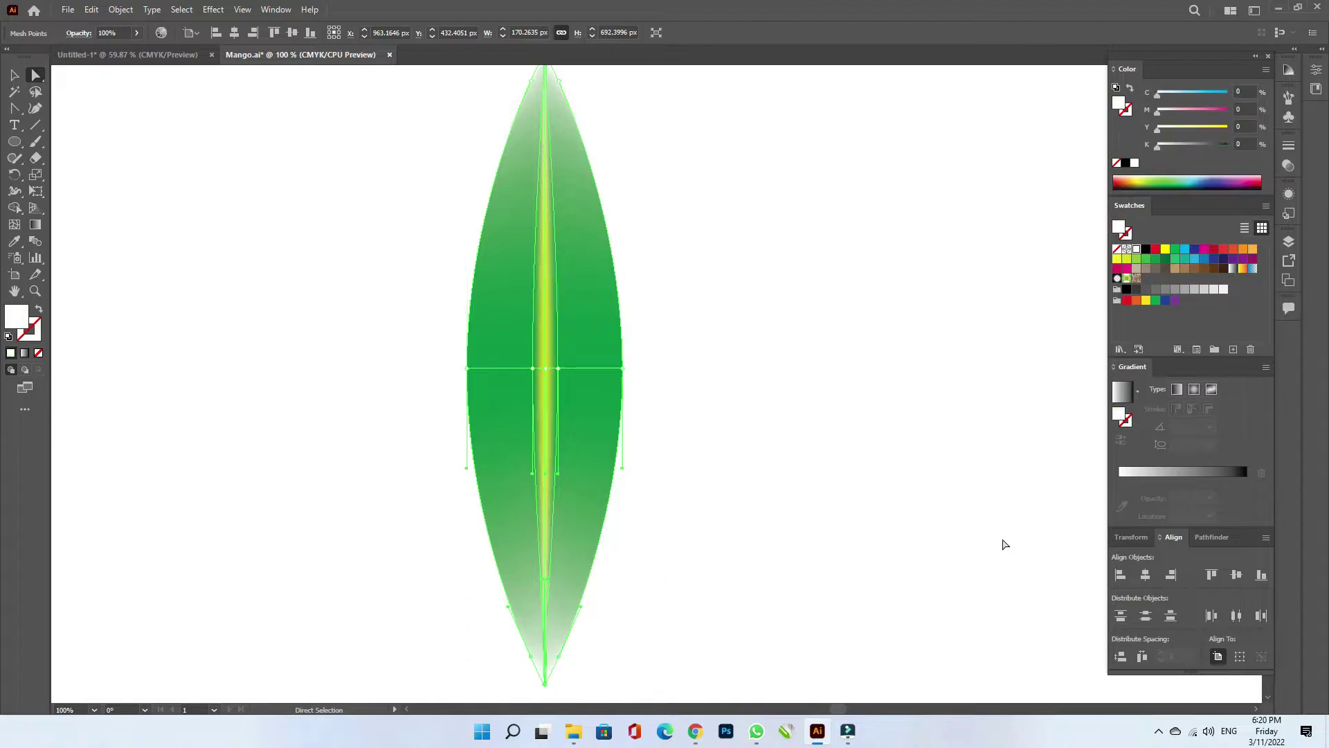
pyautogui.click(1146, 260)
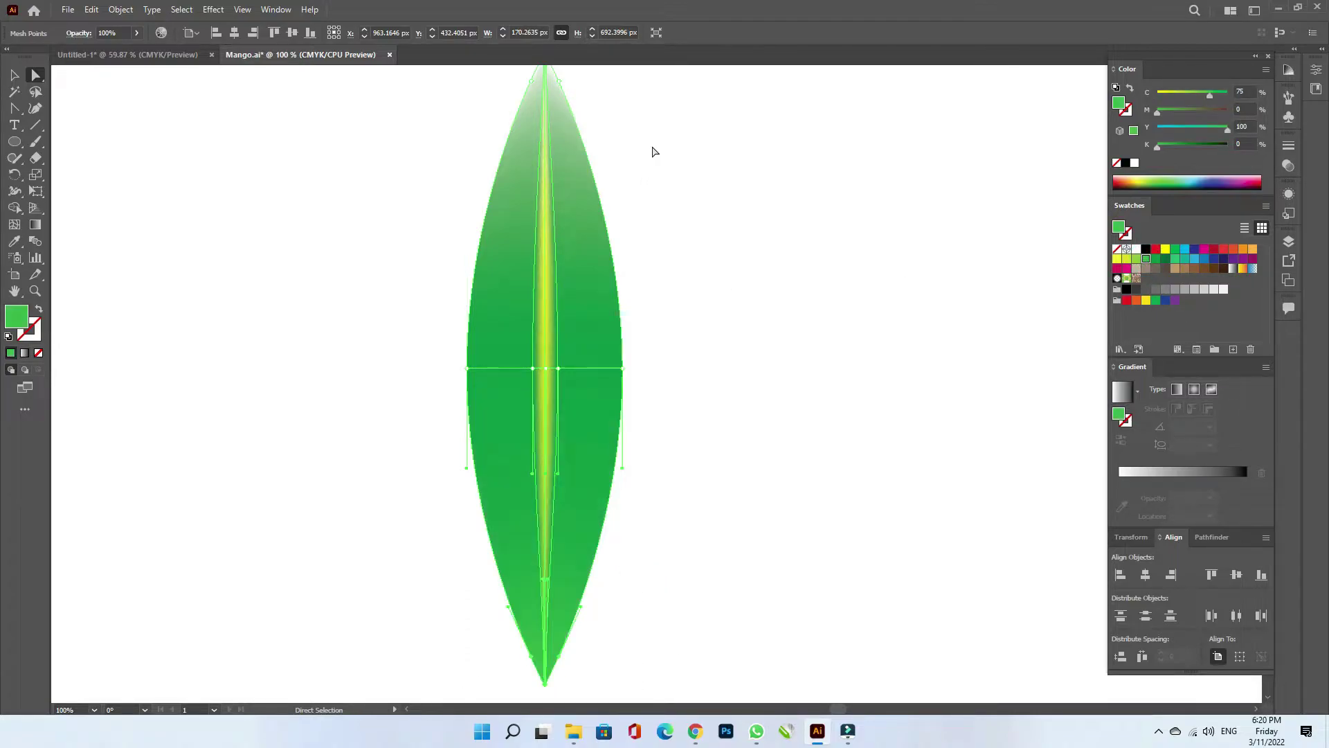
pyautogui.moveTo(653, 151); pyautogui.dragTo(463, 77)
pyautogui.click(1146, 259)
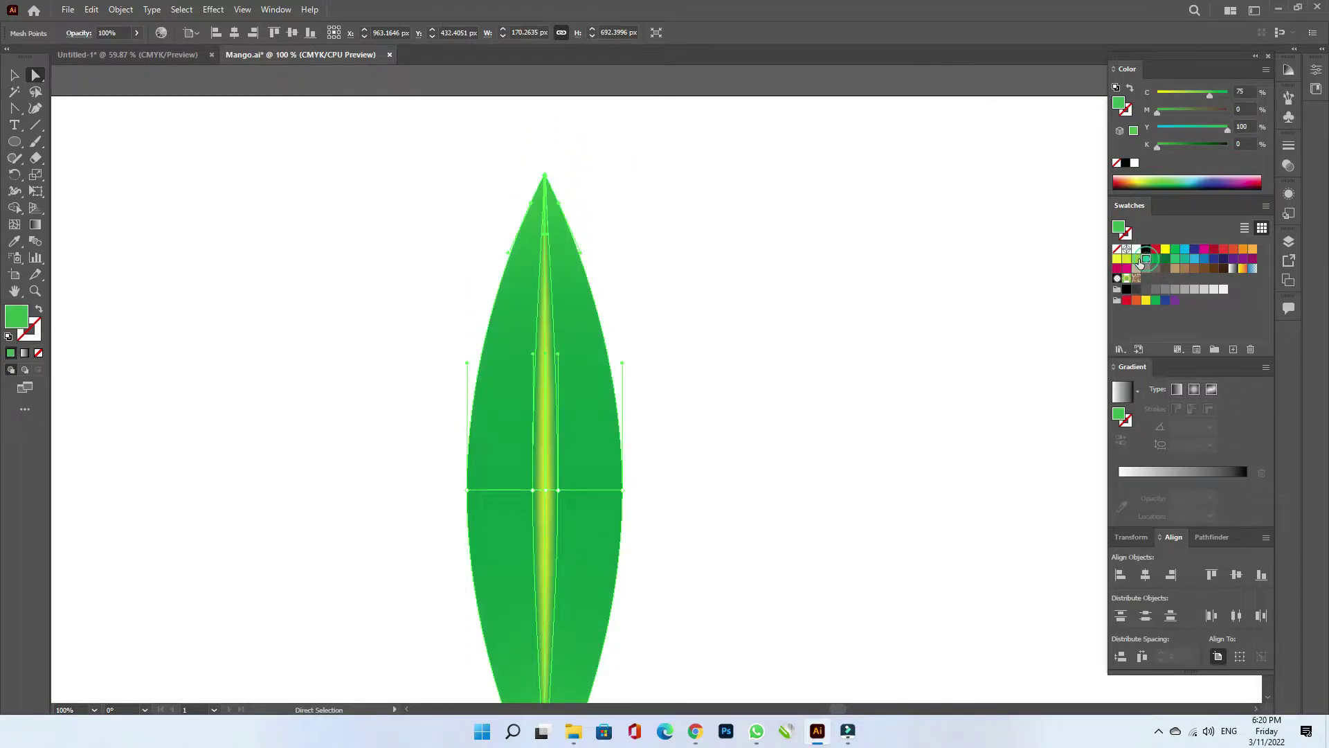
# - Scale the leaf larger and align it to the artboard's horizontal and vertical centre
pyautogui.press('v')
pyautogui.hotkey('ctrl', '0')
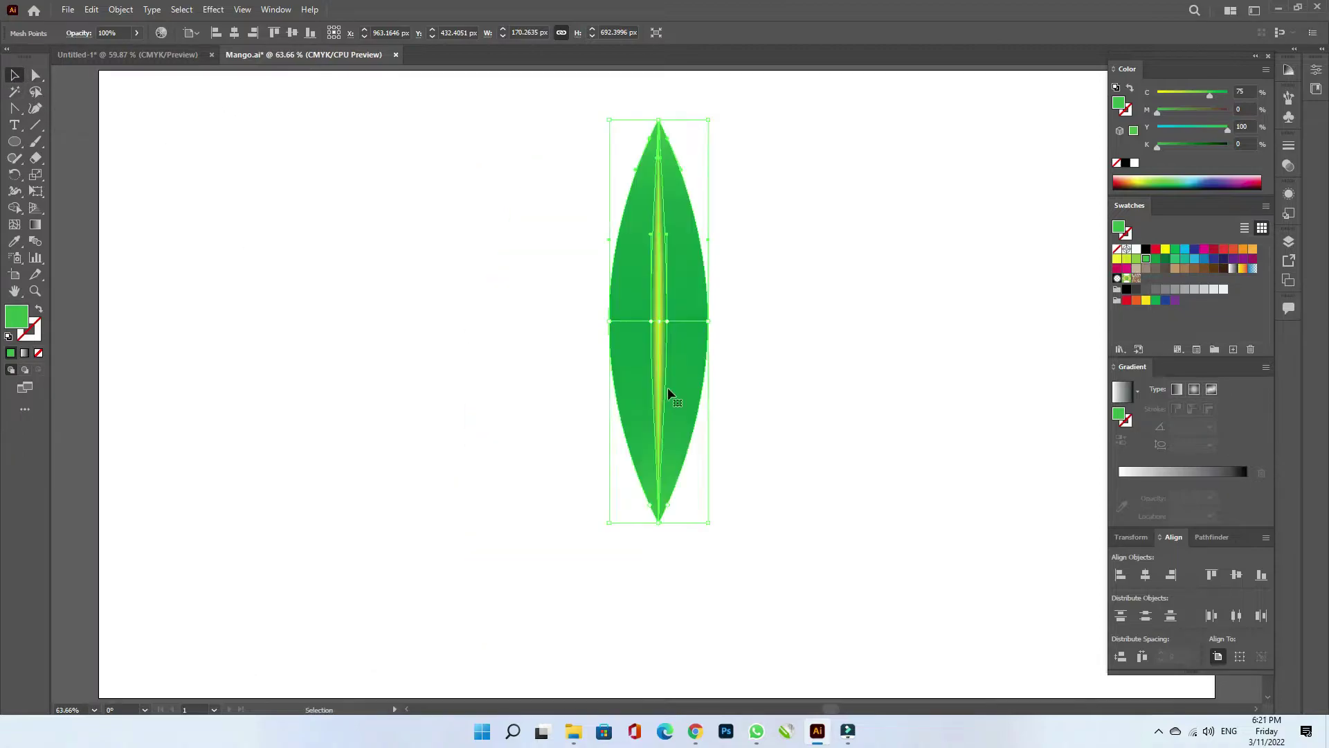
pyautogui.click(762, 390)
pyautogui.click(685, 322)
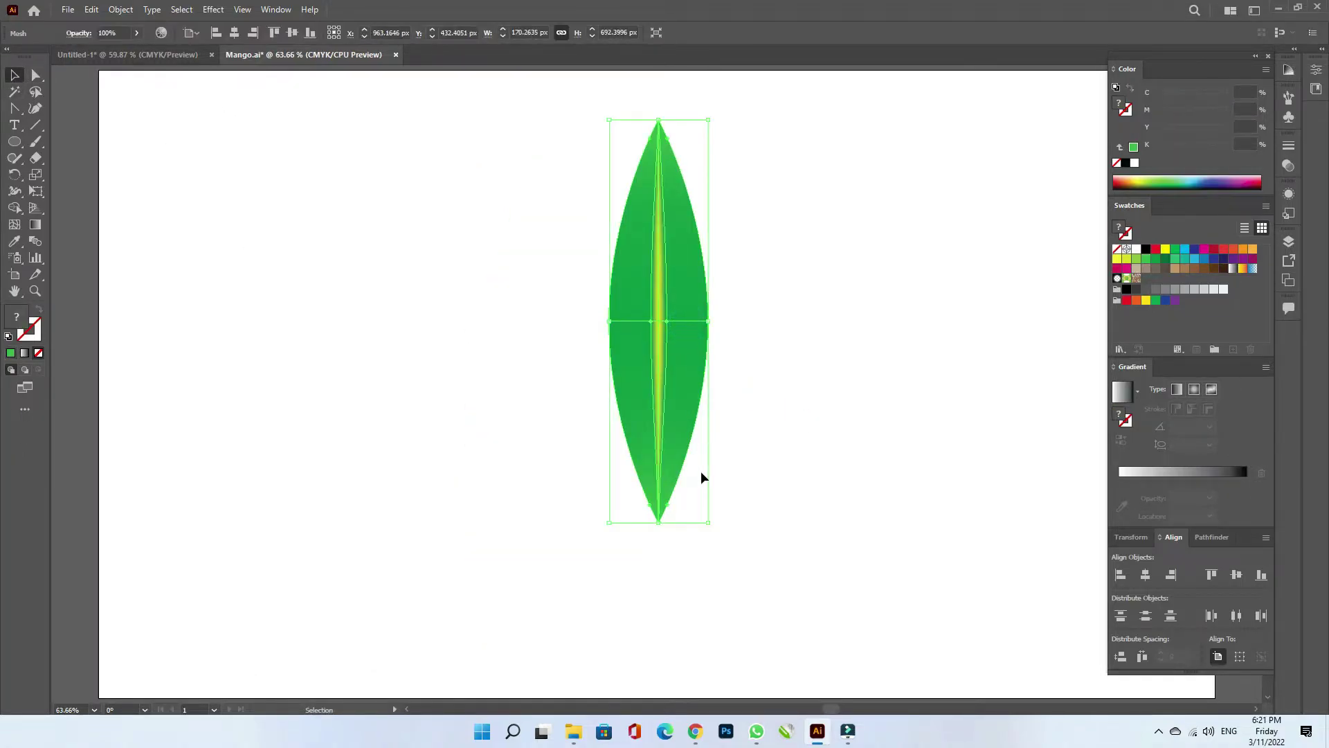
pyautogui.moveTo(707, 524); pyautogui.dragTo(724, 583)
pyautogui.moveTo(666, 280); pyautogui.dragTo(657, 340)
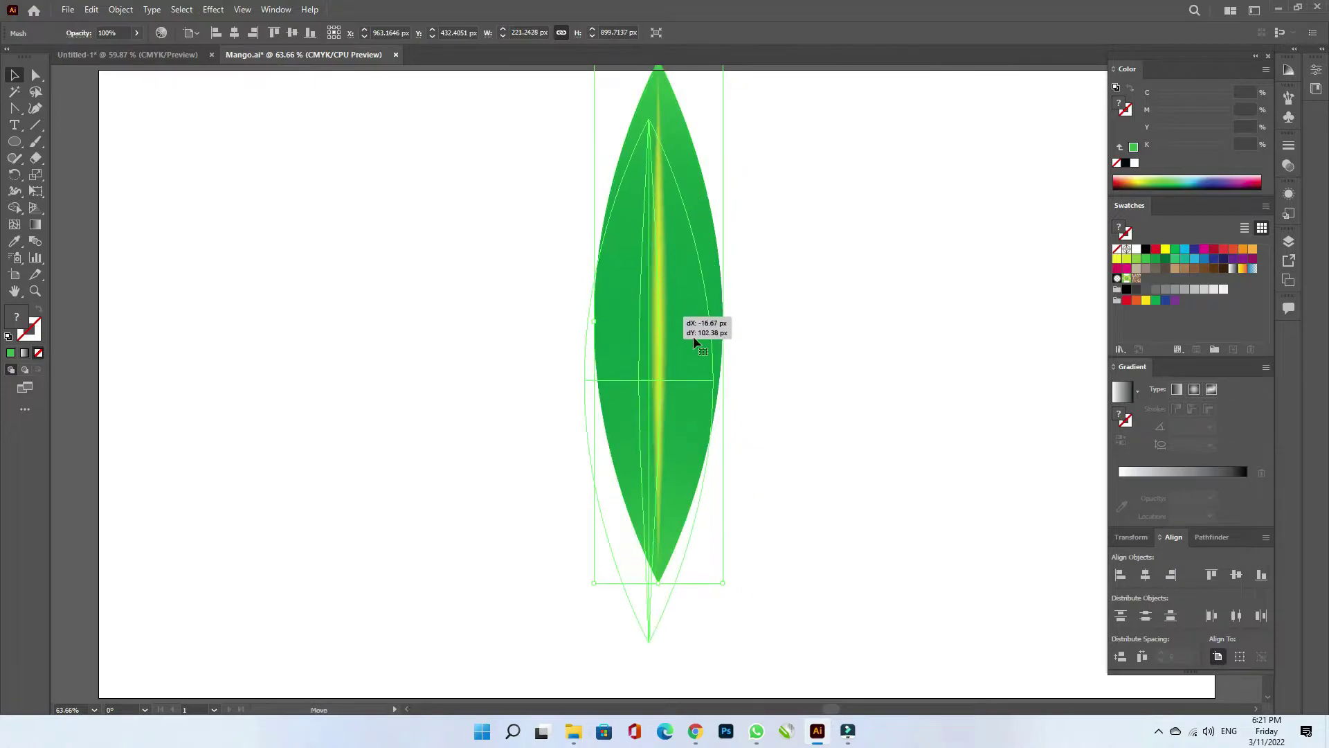
pyautogui.click(1145, 574)
pyautogui.click(1236, 574)
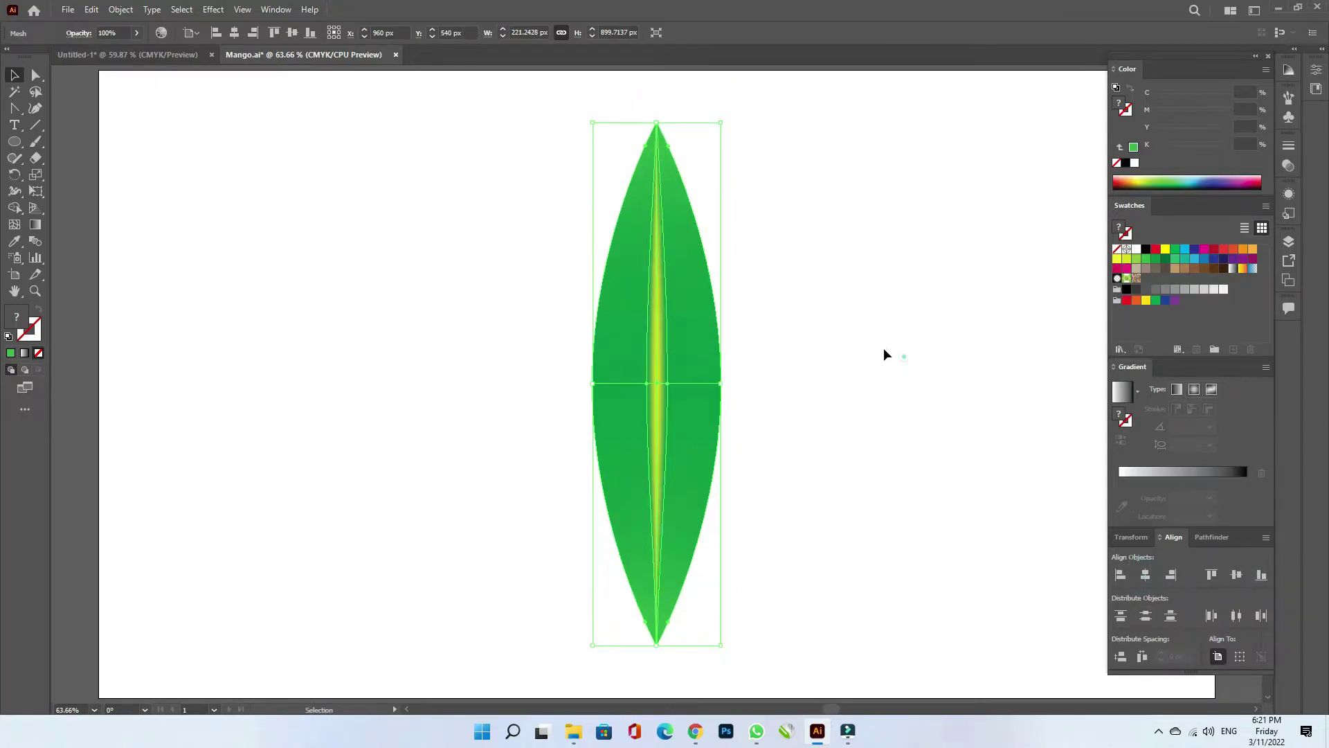
pyautogui.click(885, 351)
pyautogui.click(723, 372)
pyautogui.scroll(3, 697, 389)
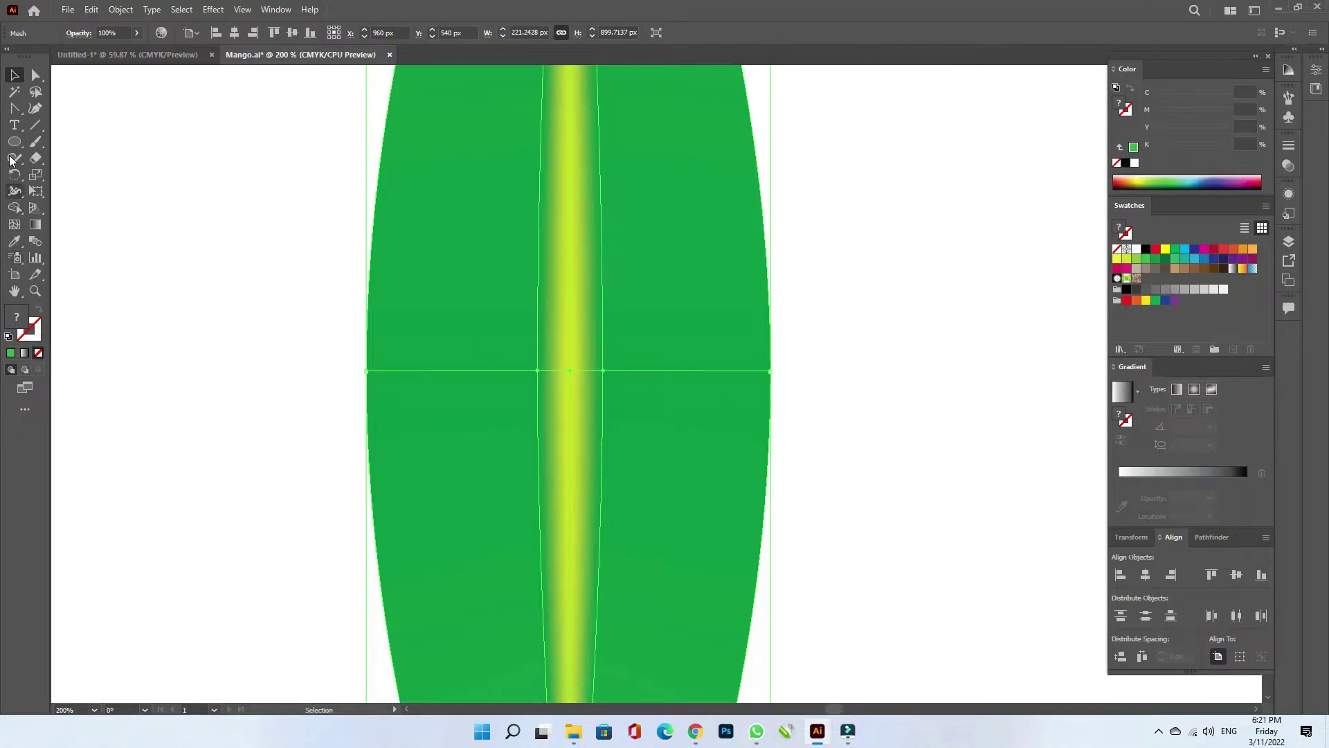
# - Darken the green of the leaf's left and right edge mesh points and remove their magenta
pyautogui.click(36, 75)
pyautogui.click(770, 371)
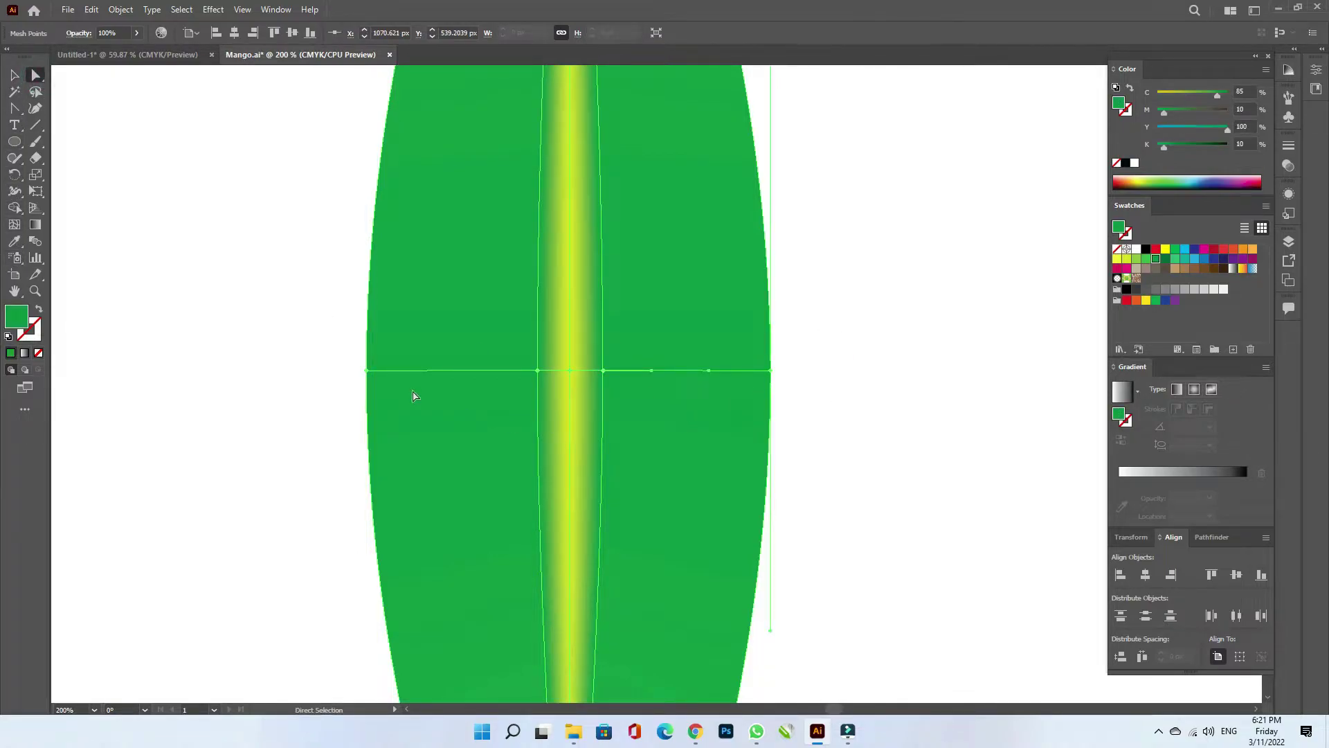
pyautogui.moveTo(320, 338); pyautogui.dragTo(388, 416)
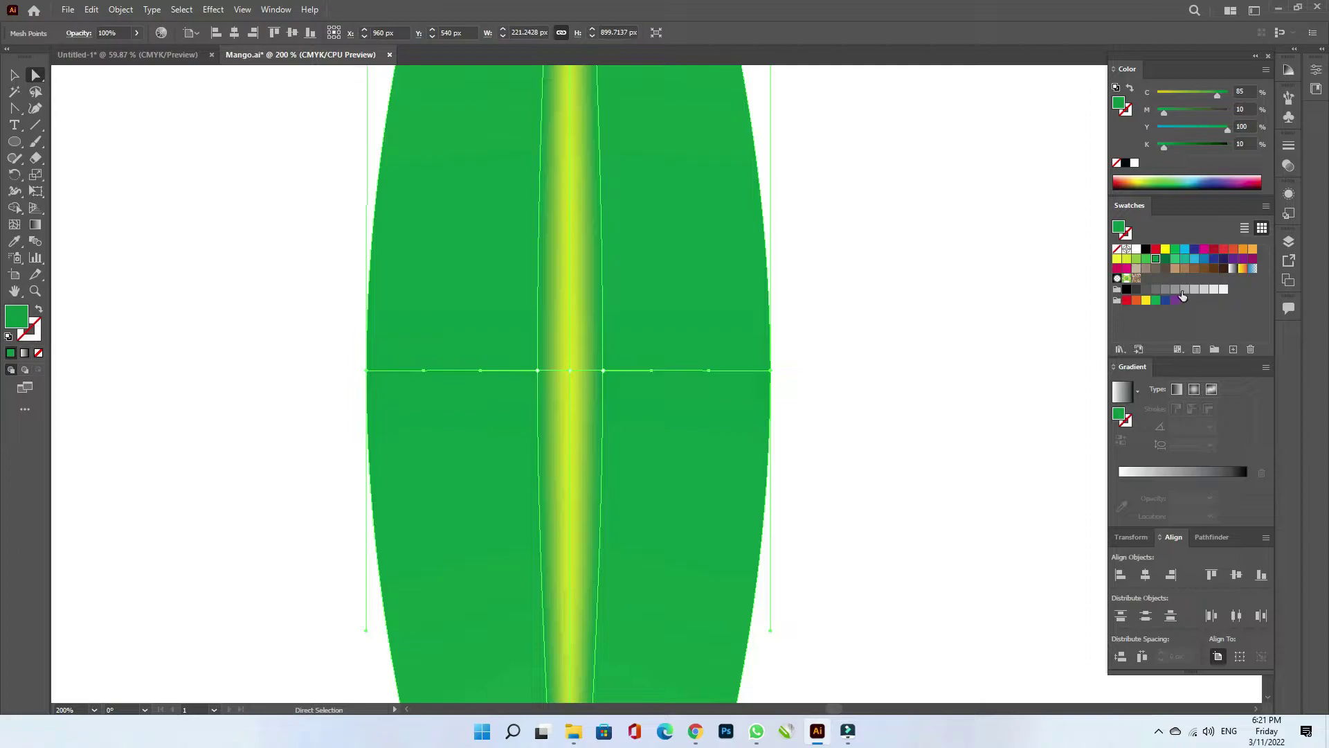
pyautogui.moveTo(1166, 145); pyautogui.dragTo(1177, 146)
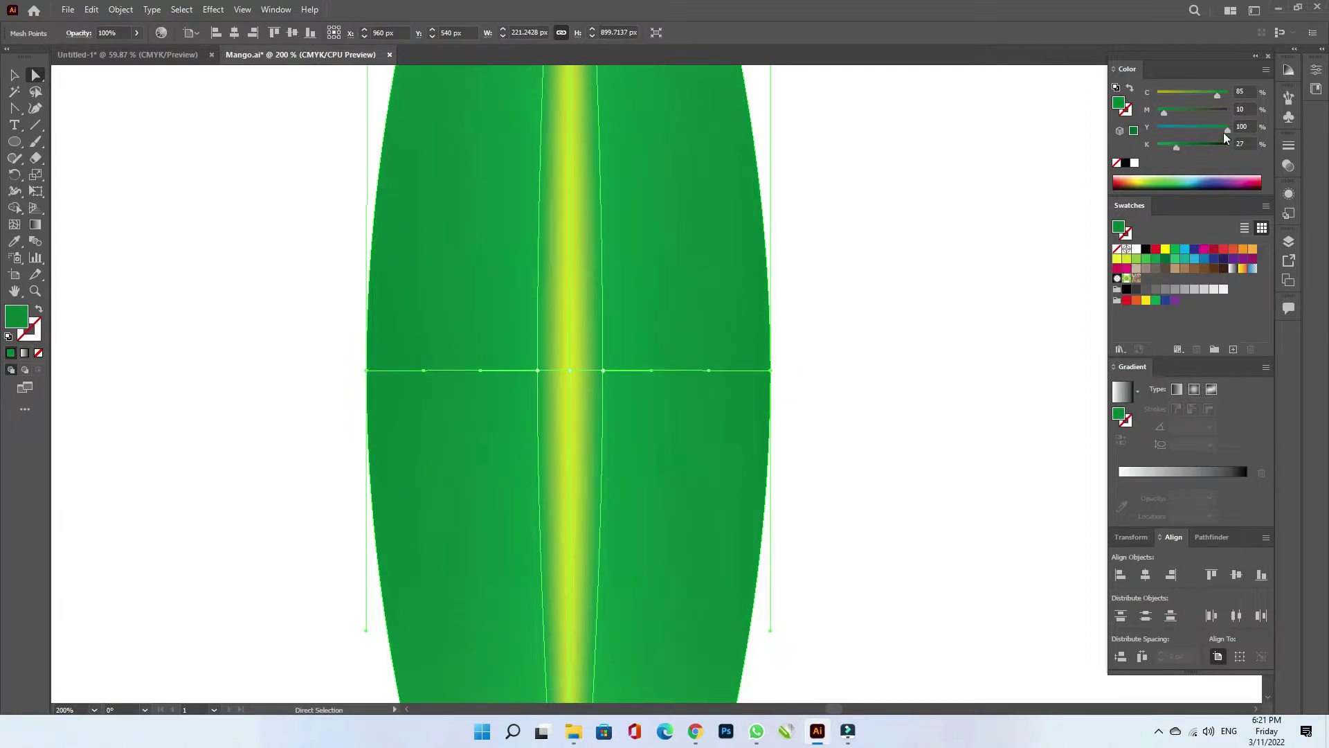
pyautogui.moveTo(1165, 112)
pyautogui.mouseDown()
pyautogui.moveTo(1141, 114)
pyautogui.moveTo(1186, 148)
pyautogui.mouseUp()
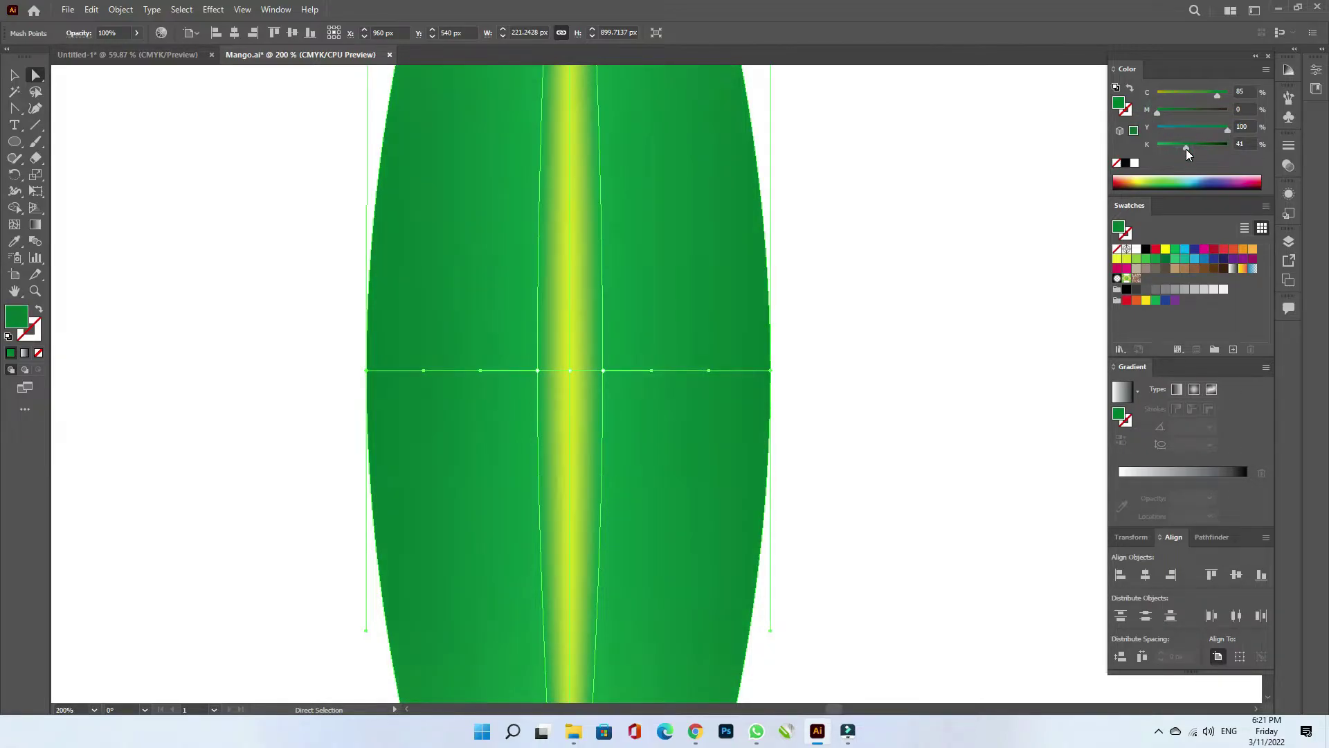
pyautogui.scroll(-3, 608, 386)
pyautogui.scroll(5, 831, 350)
pyautogui.click(881, 335)
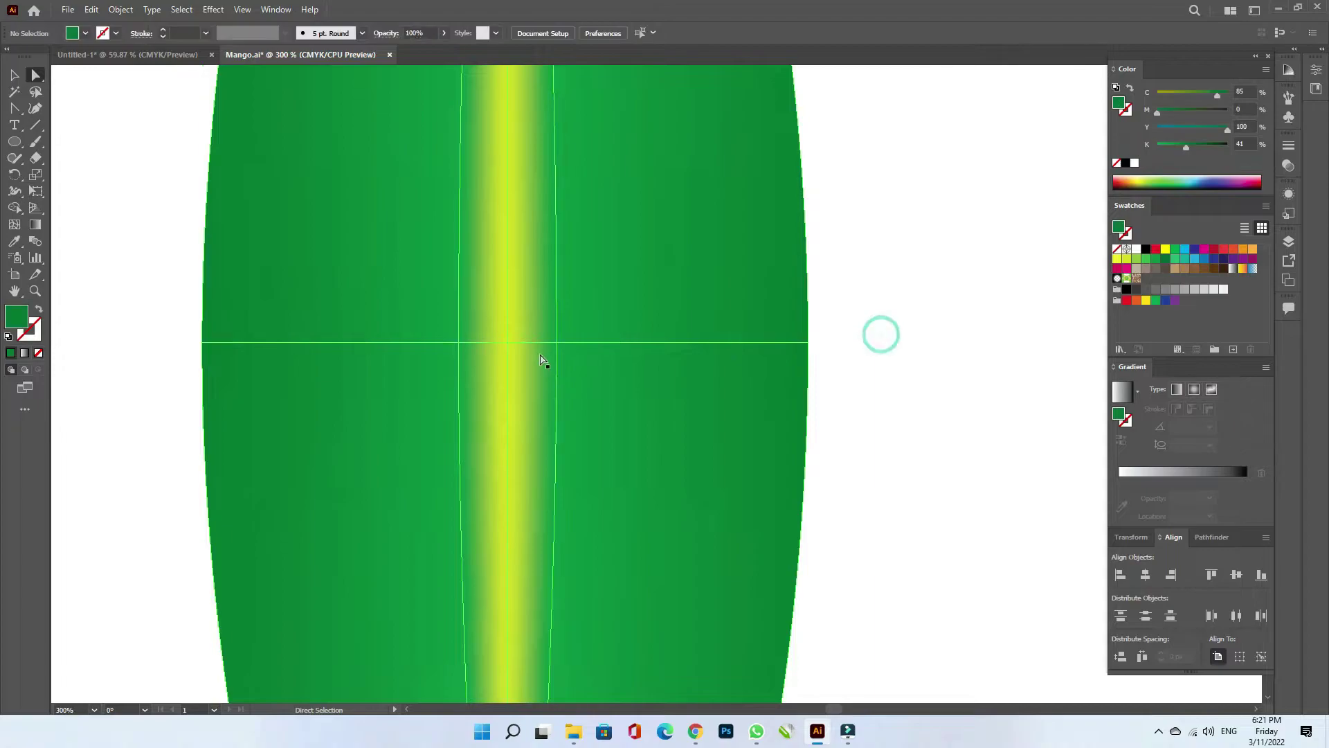
# - Lighten the green beside the yellow vein and tint the left edge a lighter olive green
pyautogui.click(556, 342)
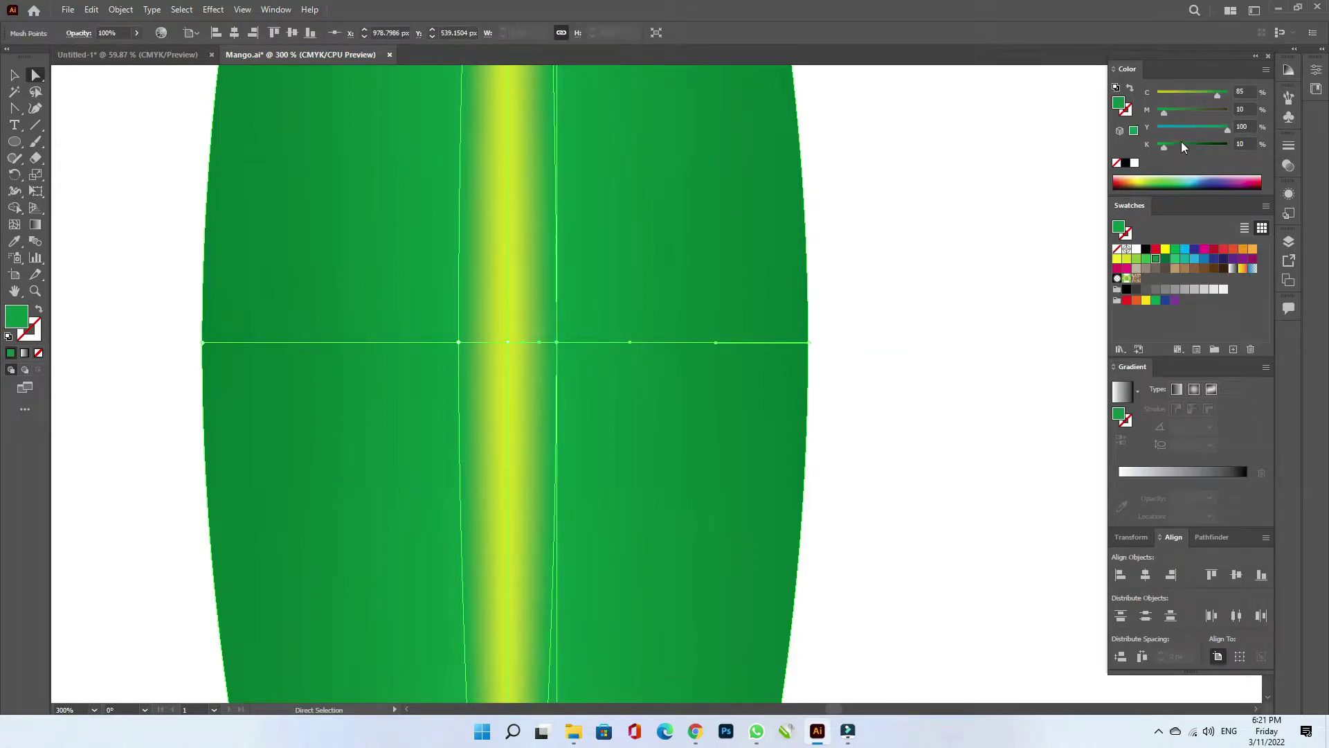
pyautogui.moveTo(1218, 92); pyautogui.dragTo(1198, 91)
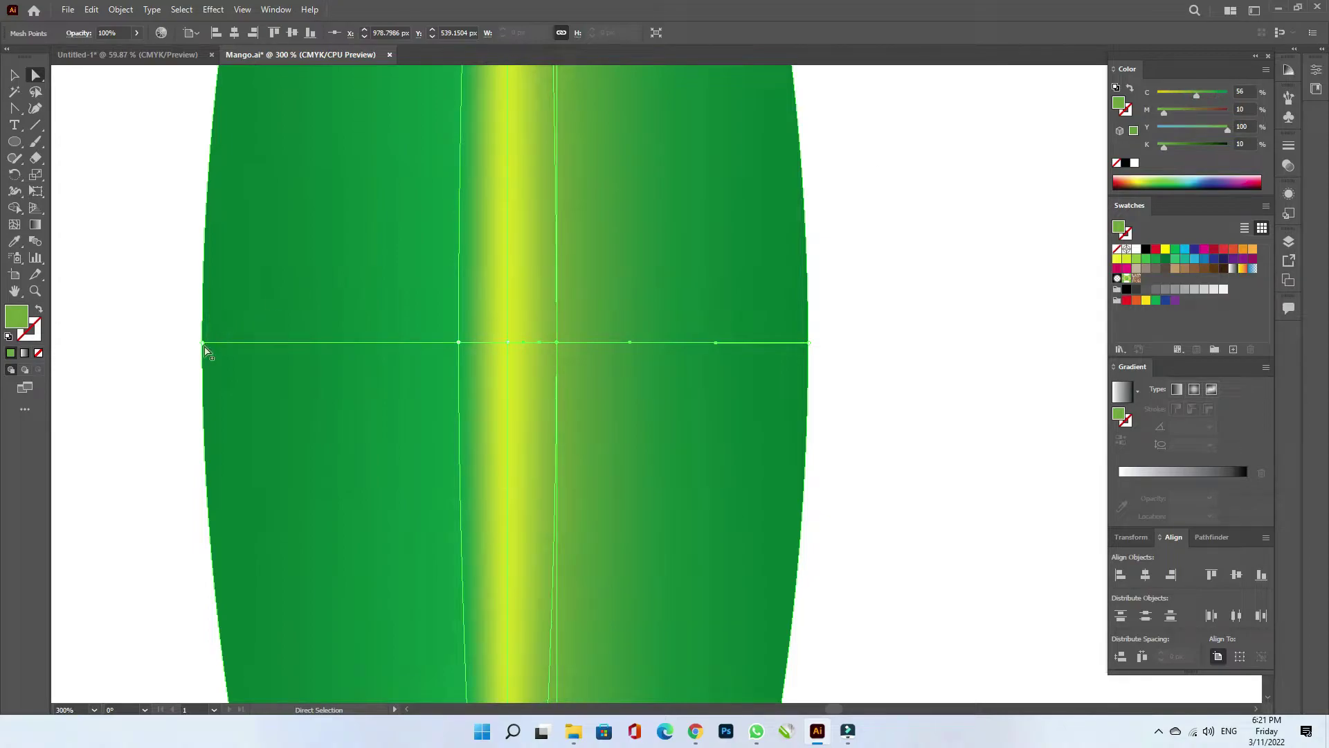
pyautogui.click(203, 342)
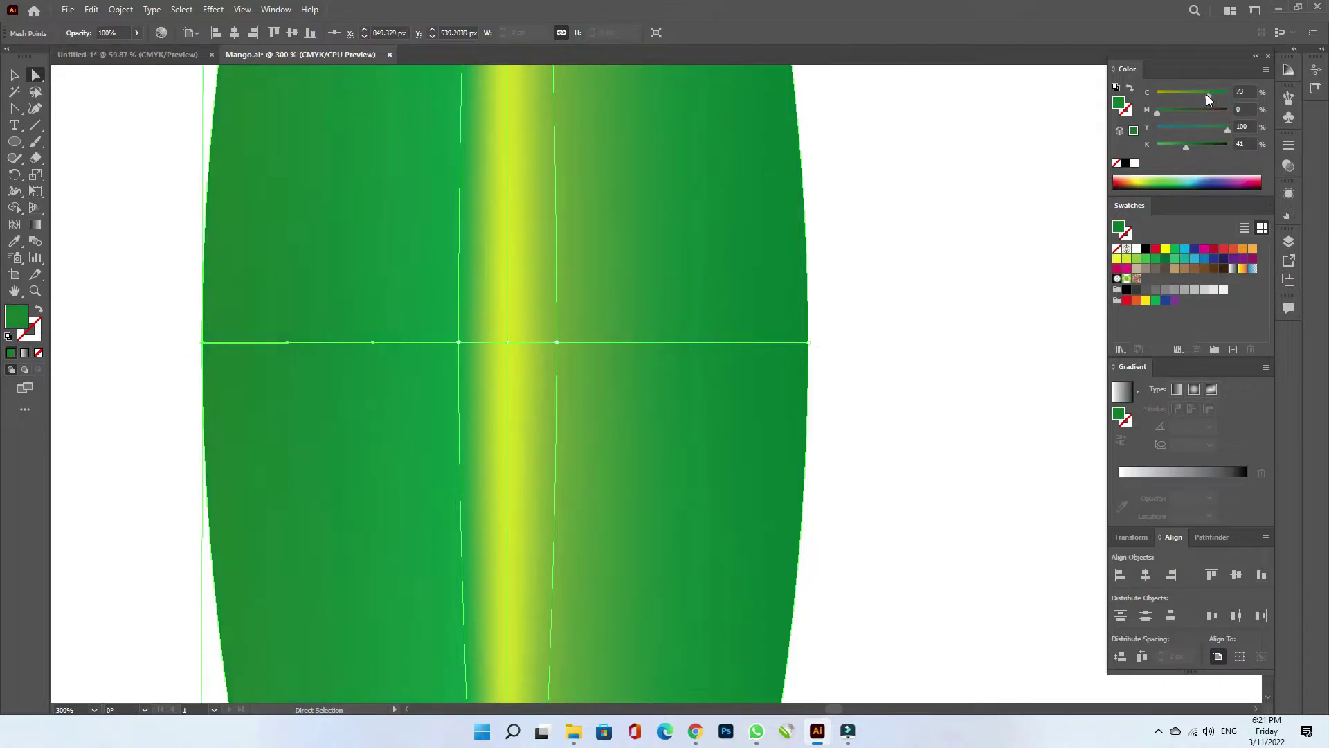
pyautogui.moveTo(1216, 93); pyautogui.dragTo(1191, 92)
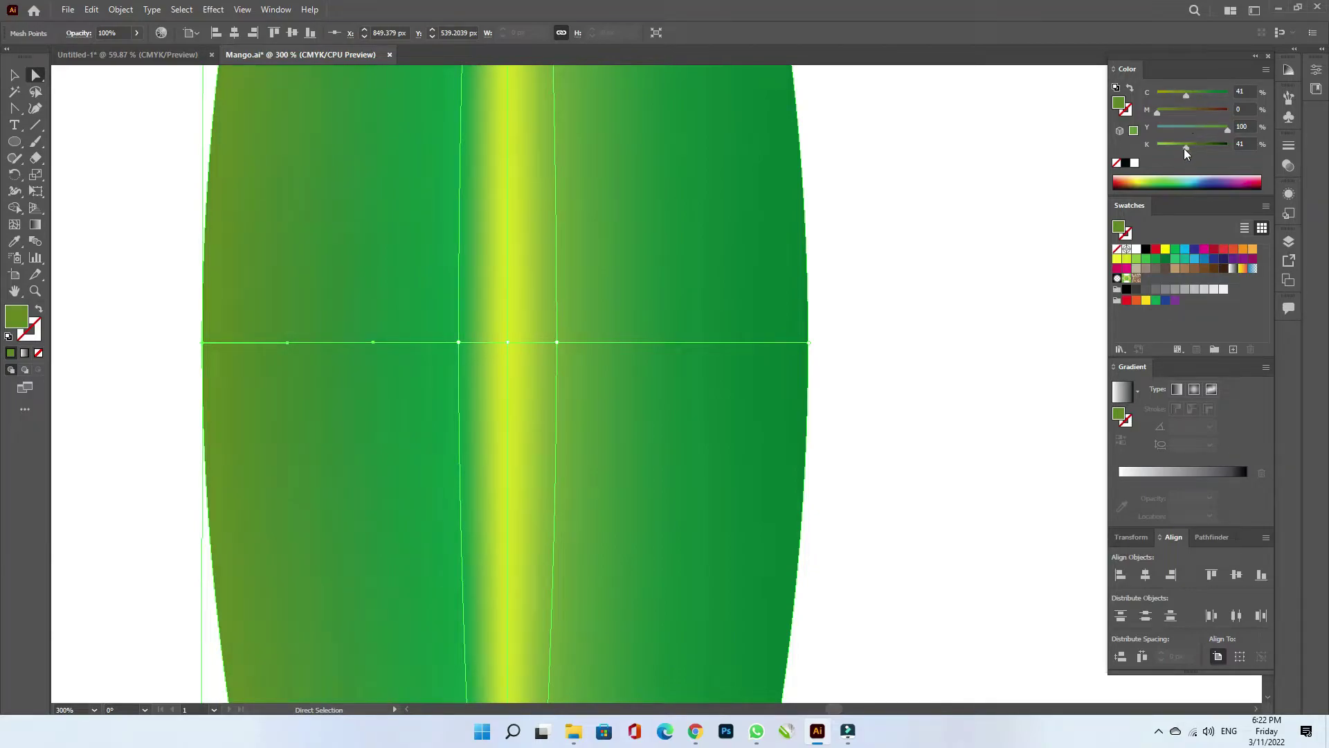
pyautogui.moveTo(1185, 149); pyautogui.dragTo(1172, 147)
pyautogui.hotkey('ctrl', '0')
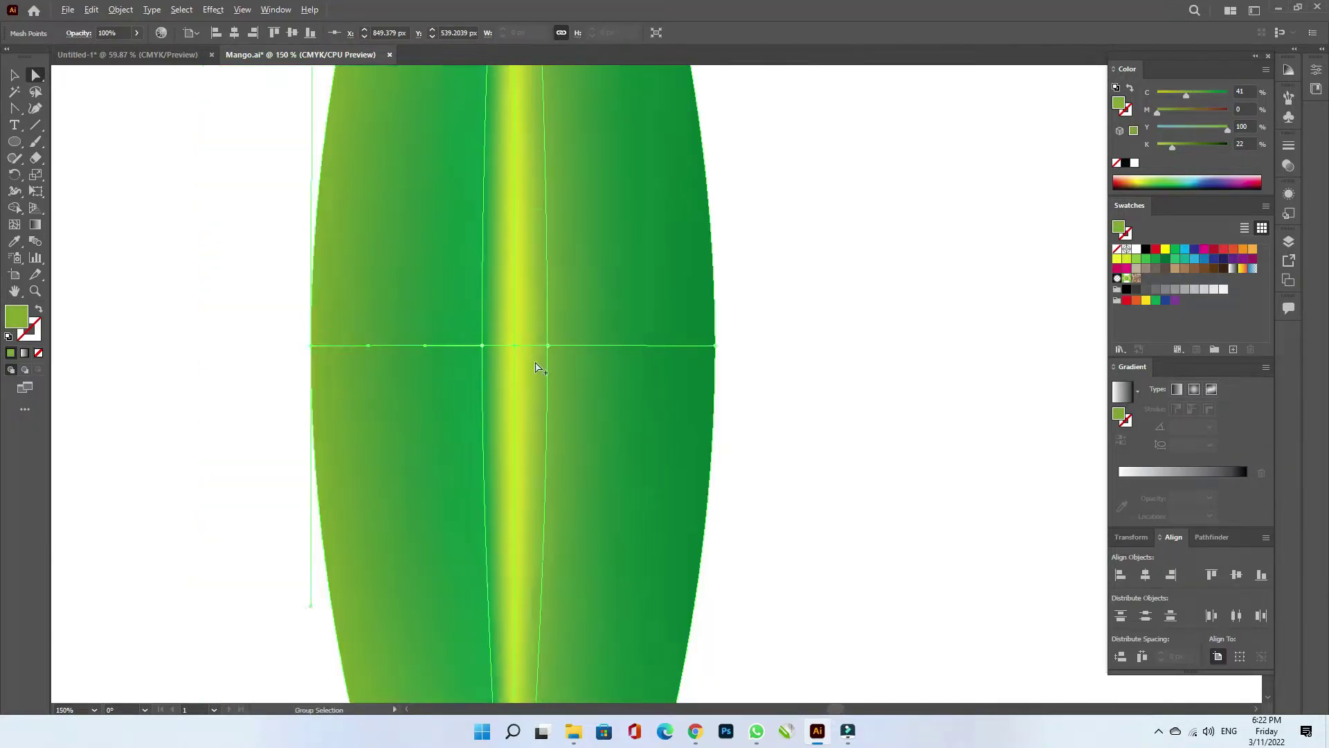
pyautogui.click(780, 380)
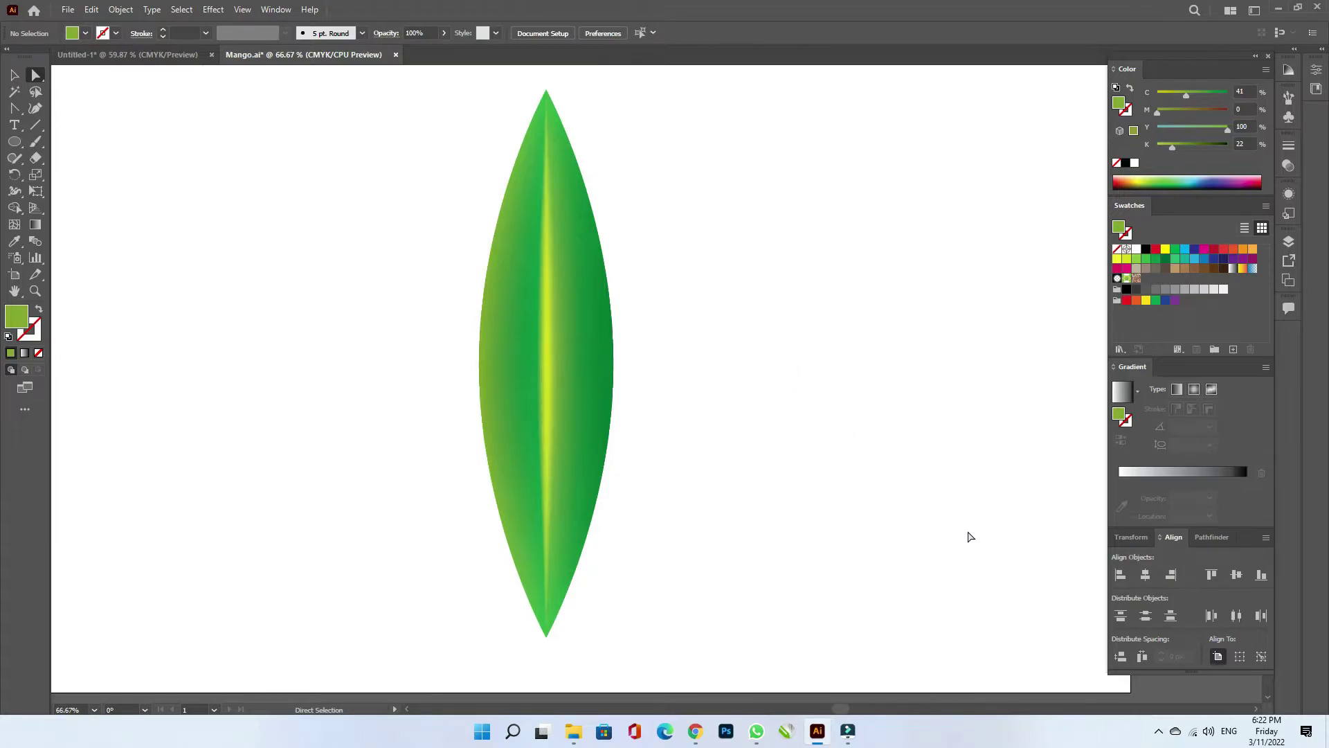
# - Bend the leaf by pulling its right point up and outward and raising its bottom tip
pyautogui.click(597, 419)
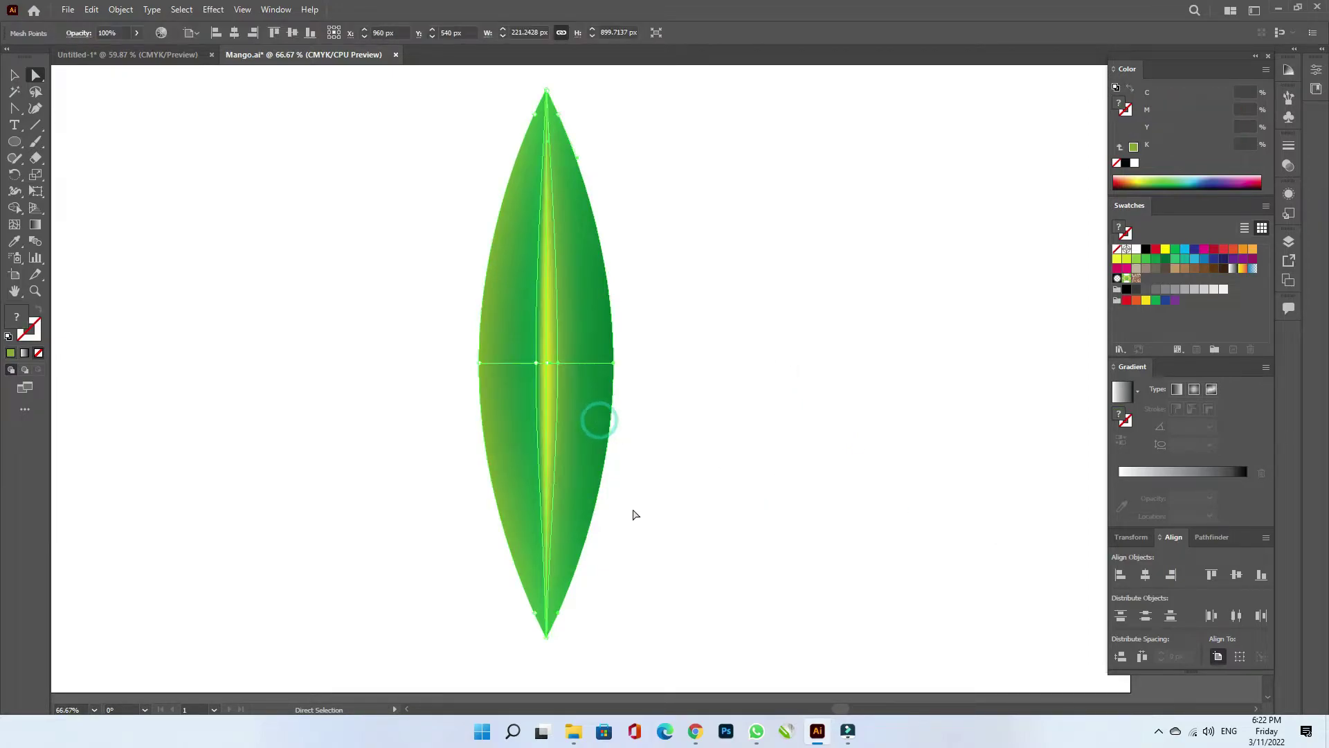
pyautogui.click(15, 75)
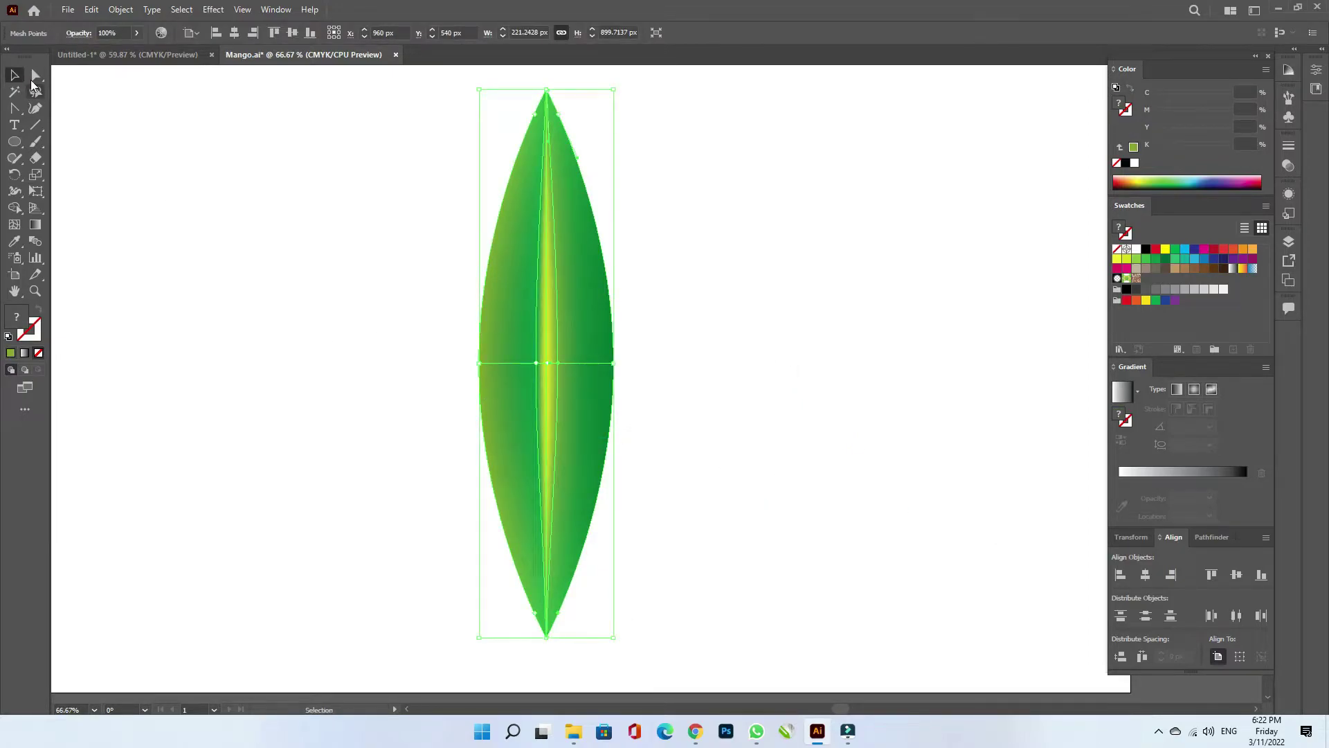
pyautogui.press('a')
pyautogui.moveTo(614, 363); pyautogui.dragTo(634, 340)
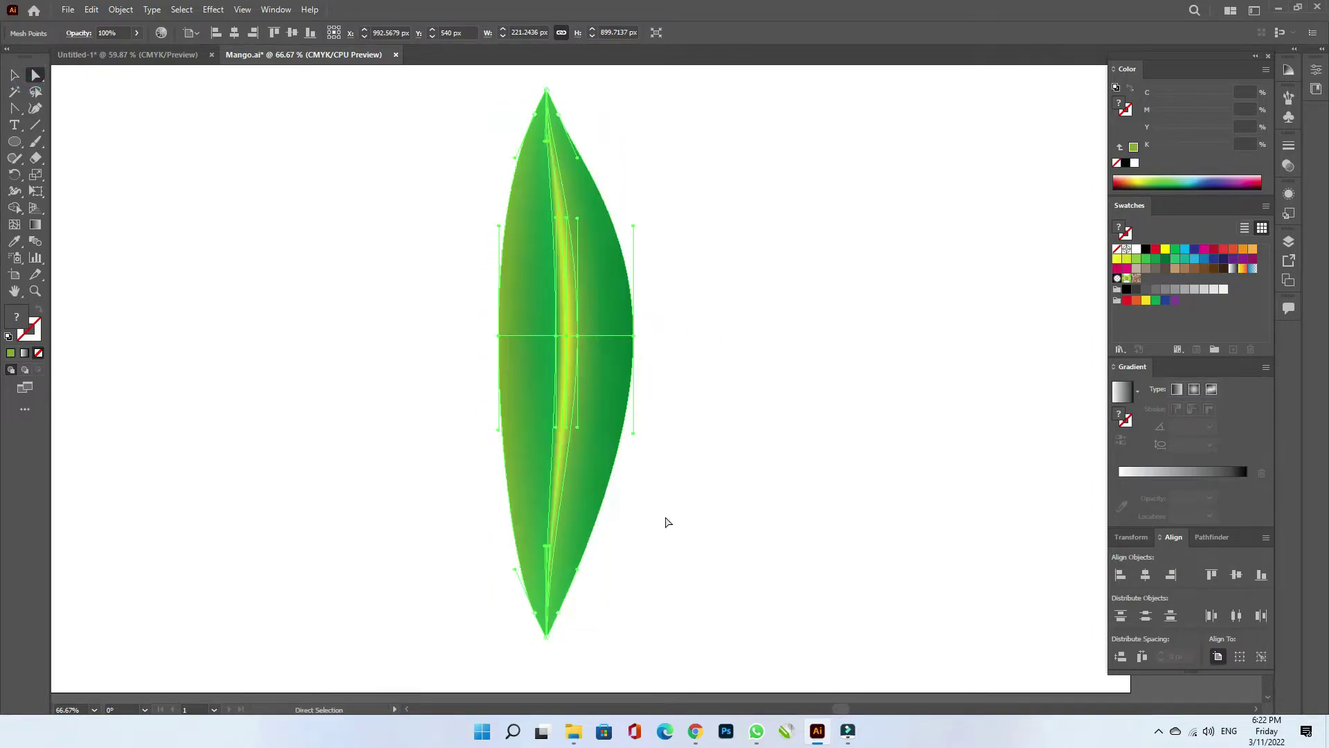
pyautogui.moveTo(653, 543); pyautogui.dragTo(481, 661)
pyautogui.moveTo(562, 608); pyautogui.dragTo(563, 564)
# - Shrink the leaf to about half size and move it to the artboard's upper left
pyautogui.press('v')
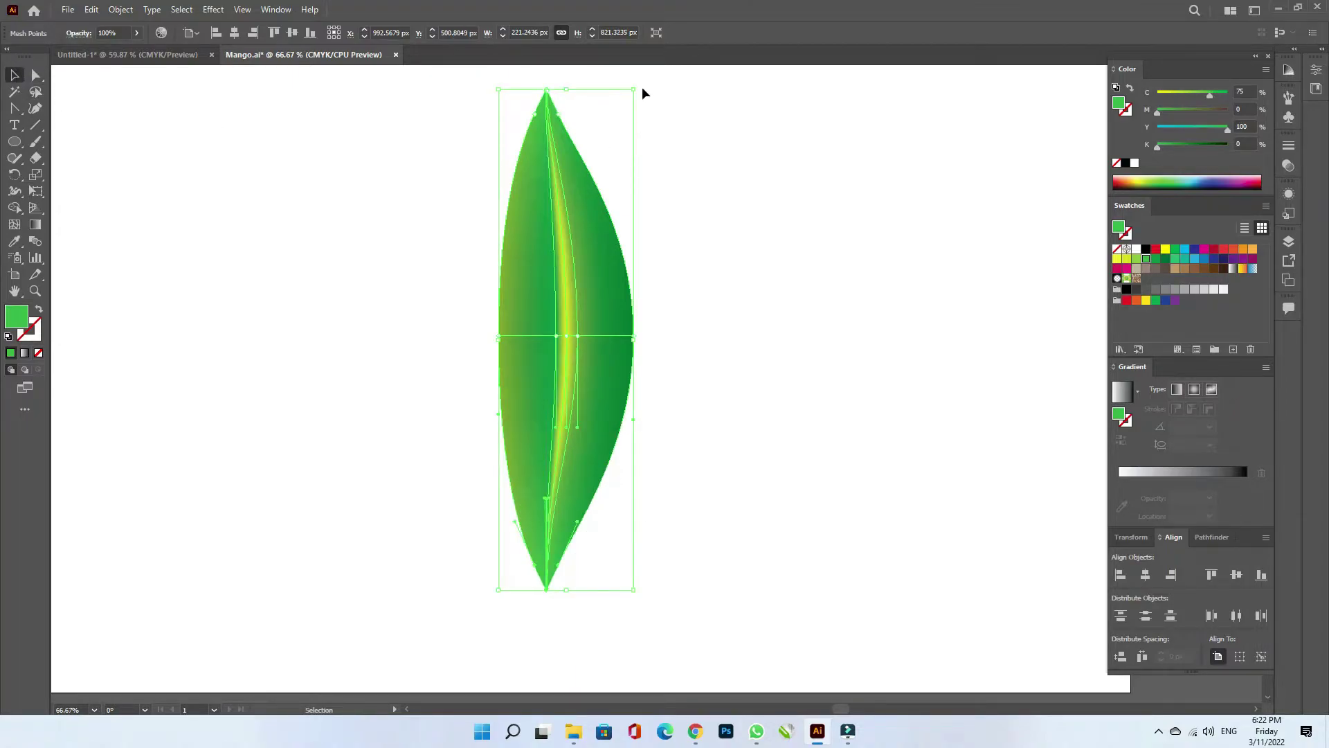
pyautogui.moveTo(634, 90); pyautogui.dragTo(597, 175)
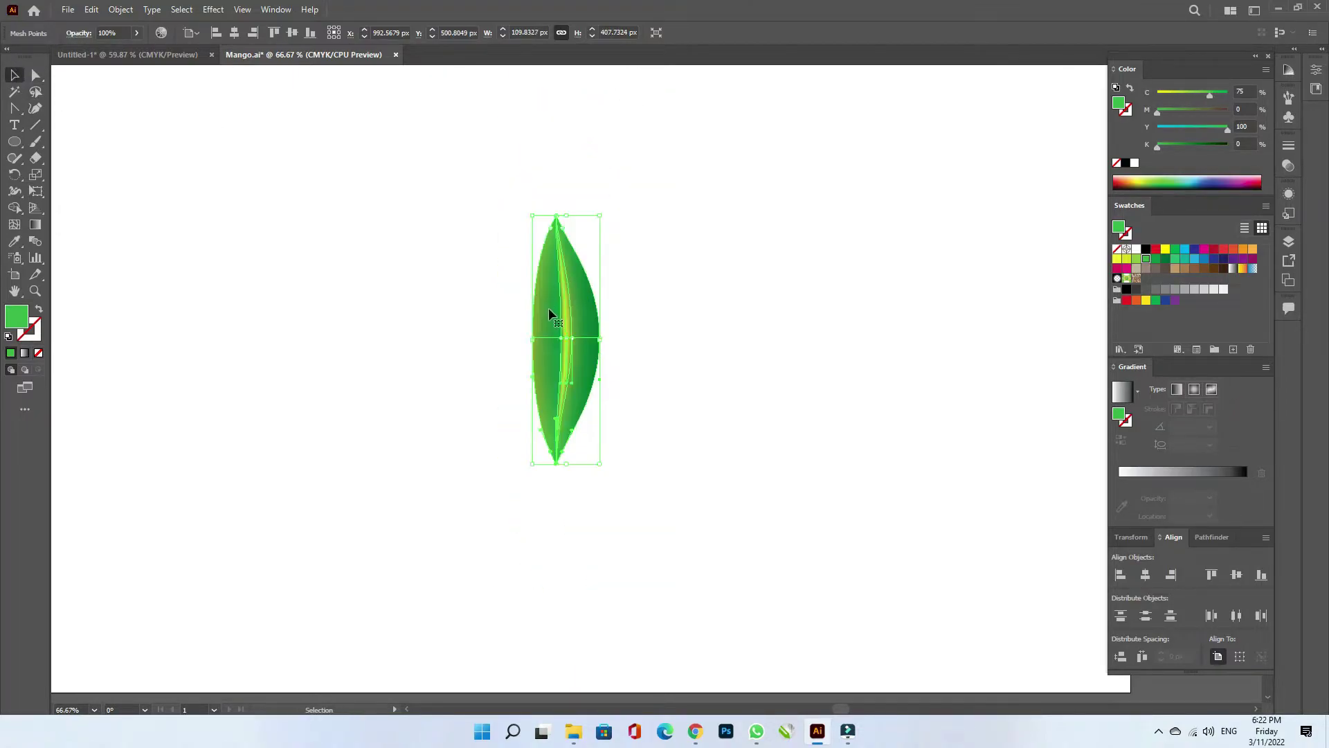
pyautogui.moveTo(549, 307); pyautogui.dragTo(135, 187)
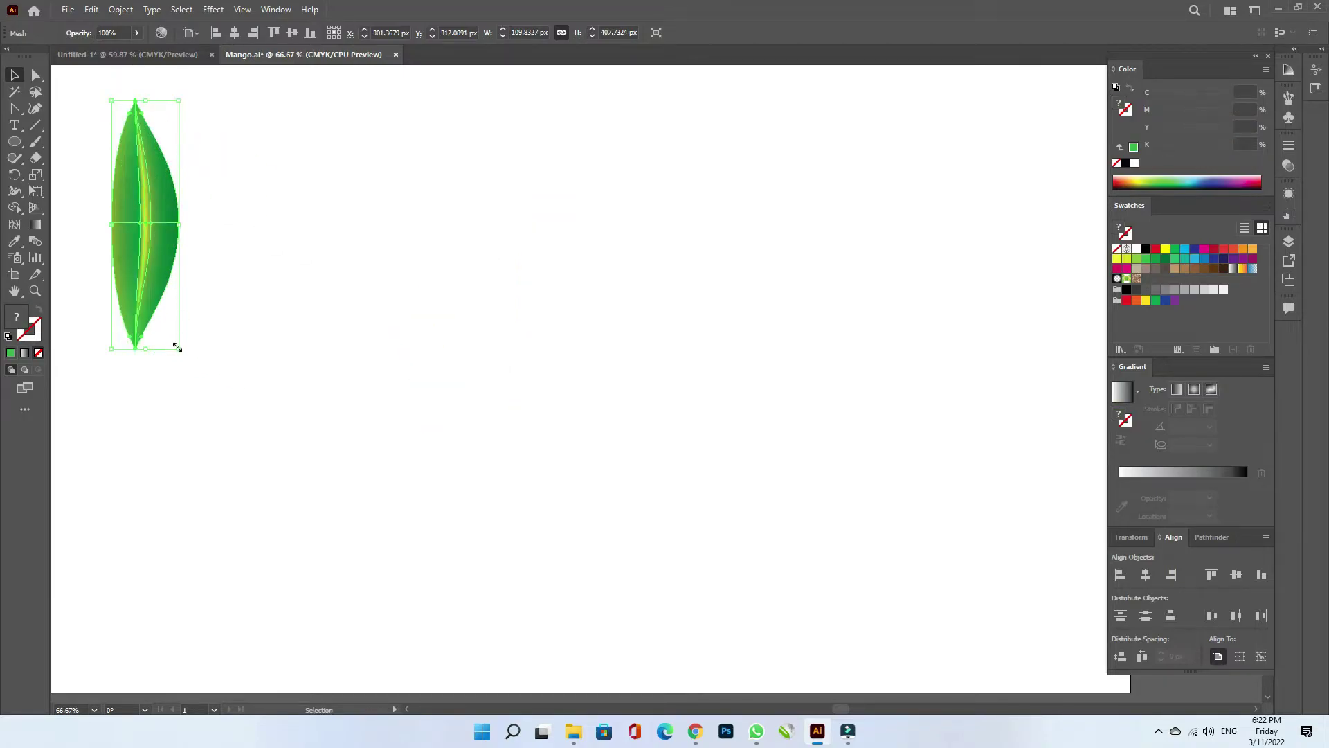
pyautogui.click(342, 282)
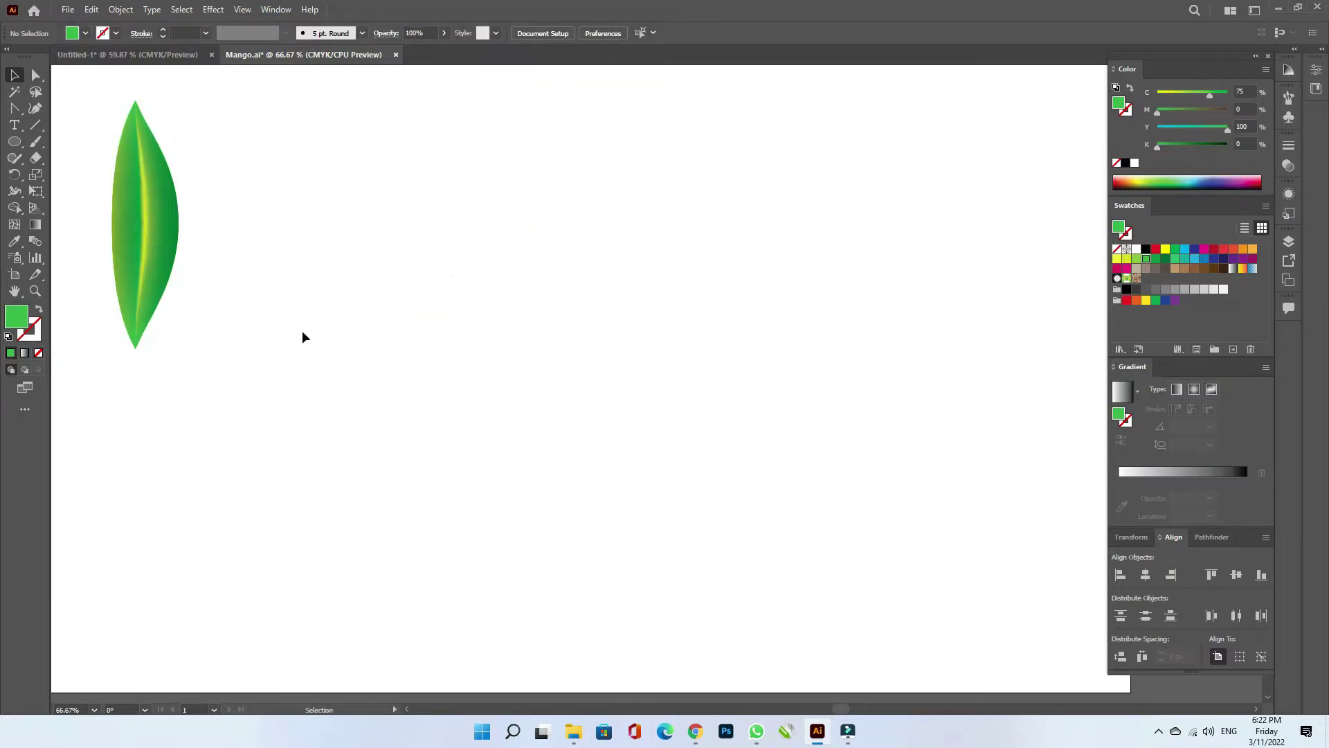
pyautogui.click(14, 141)
# - Draw a tall yellow ellipse, widen it to about 384 px, and centre it on the artboard
pyautogui.moveTo(521, 179)
pyautogui.mouseDown()
pyautogui.moveTo(599, 404)
pyautogui.moveTo(687, 594)
pyautogui.mouseUp()
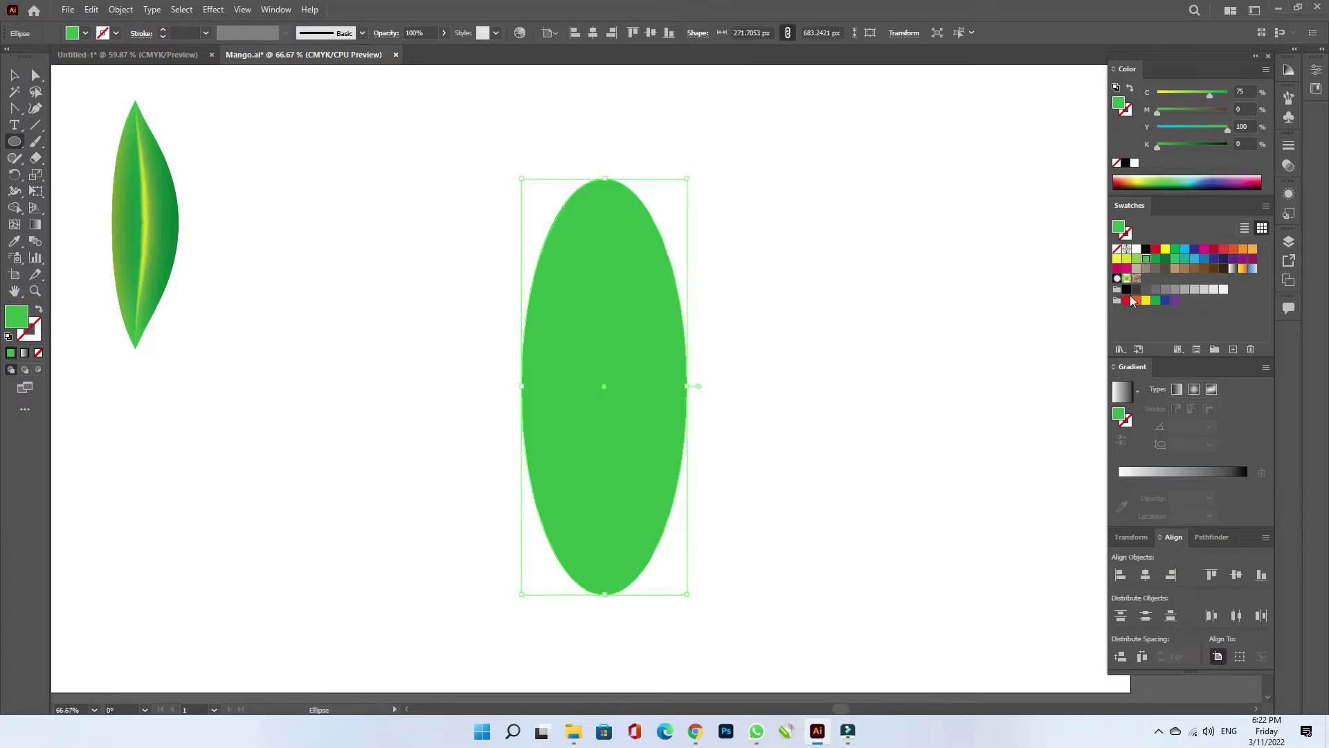
pyautogui.click(1168, 251)
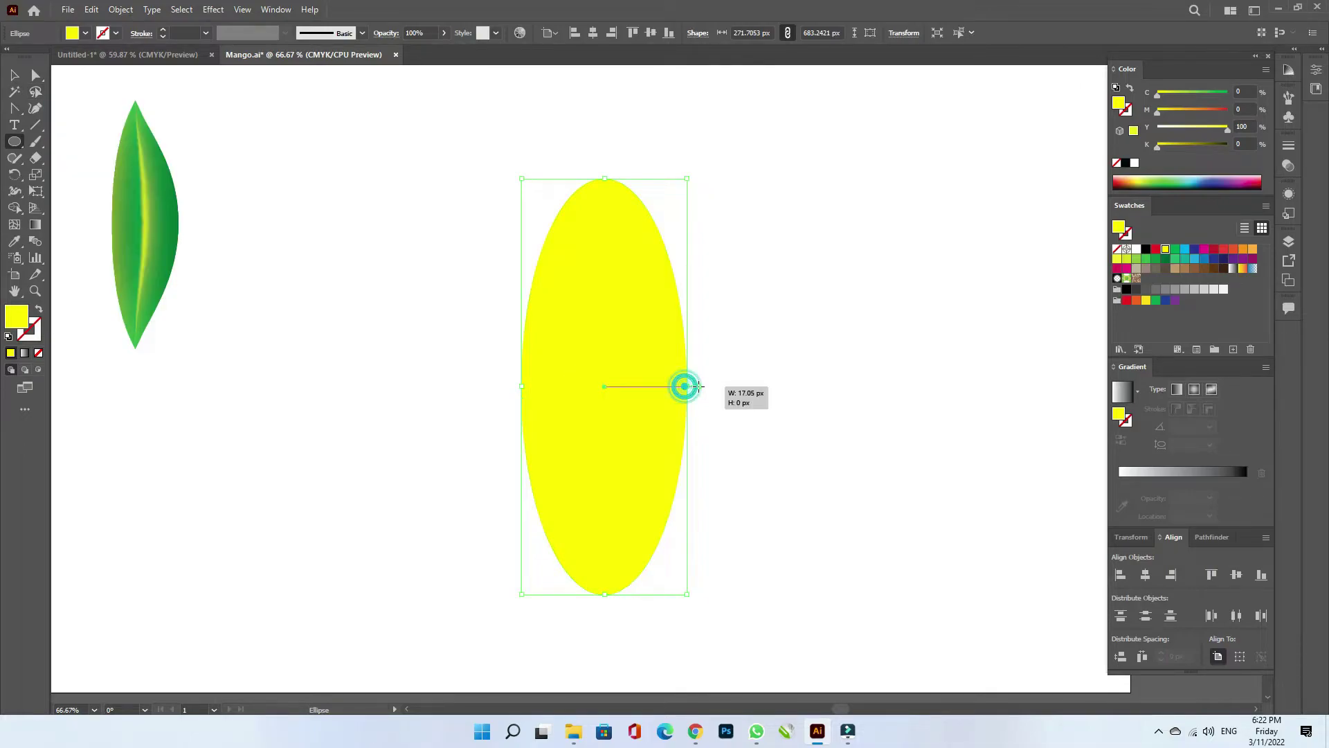
pyautogui.moveTo(688, 387); pyautogui.dragTo(756, 385)
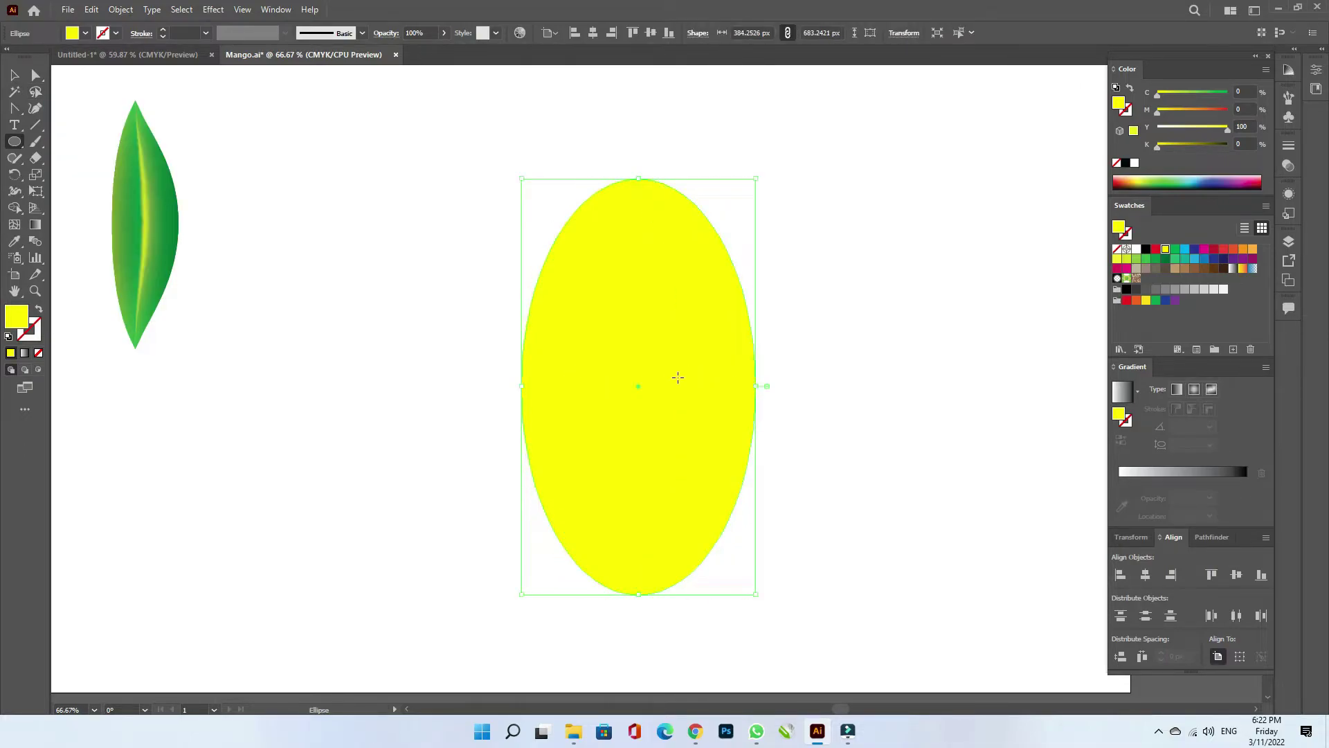
pyautogui.press('v')
pyautogui.click(1146, 576)
pyautogui.click(1237, 574)
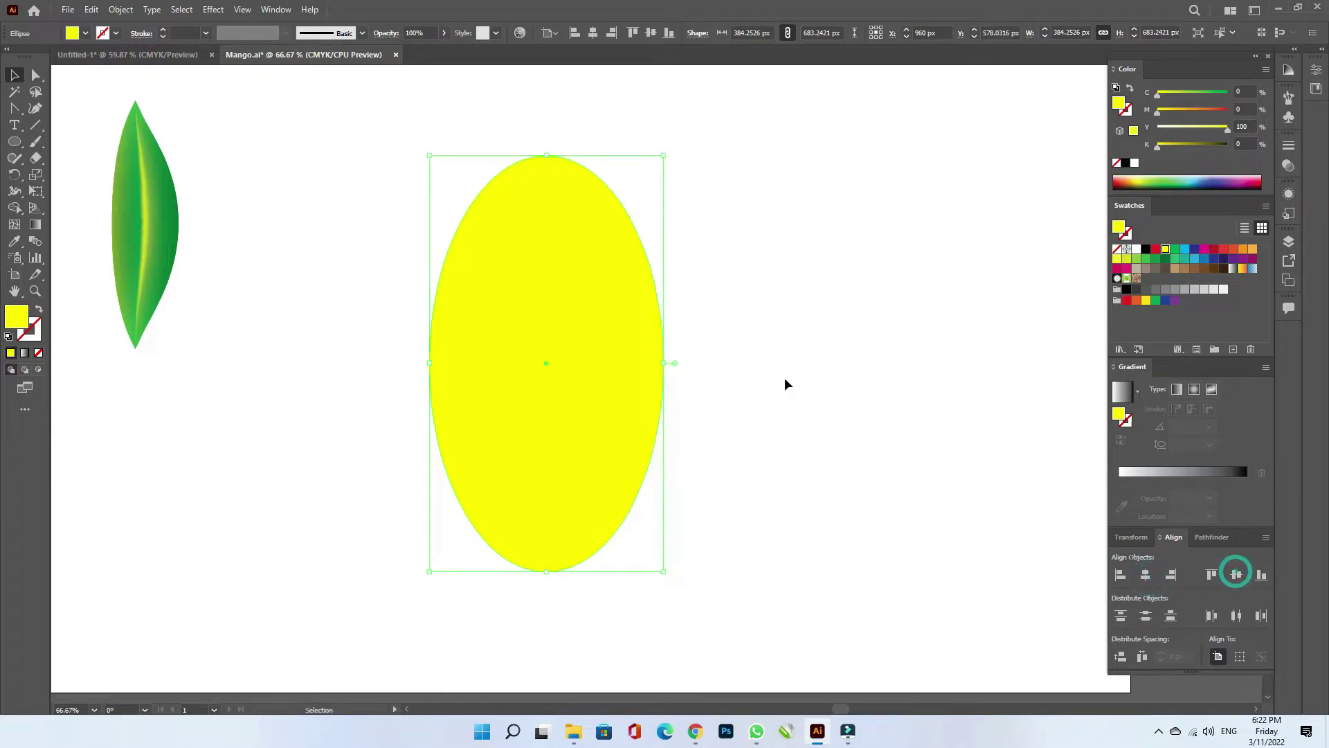
pyautogui.click(783, 376)
pyautogui.click(623, 385)
pyautogui.click(36, 75)
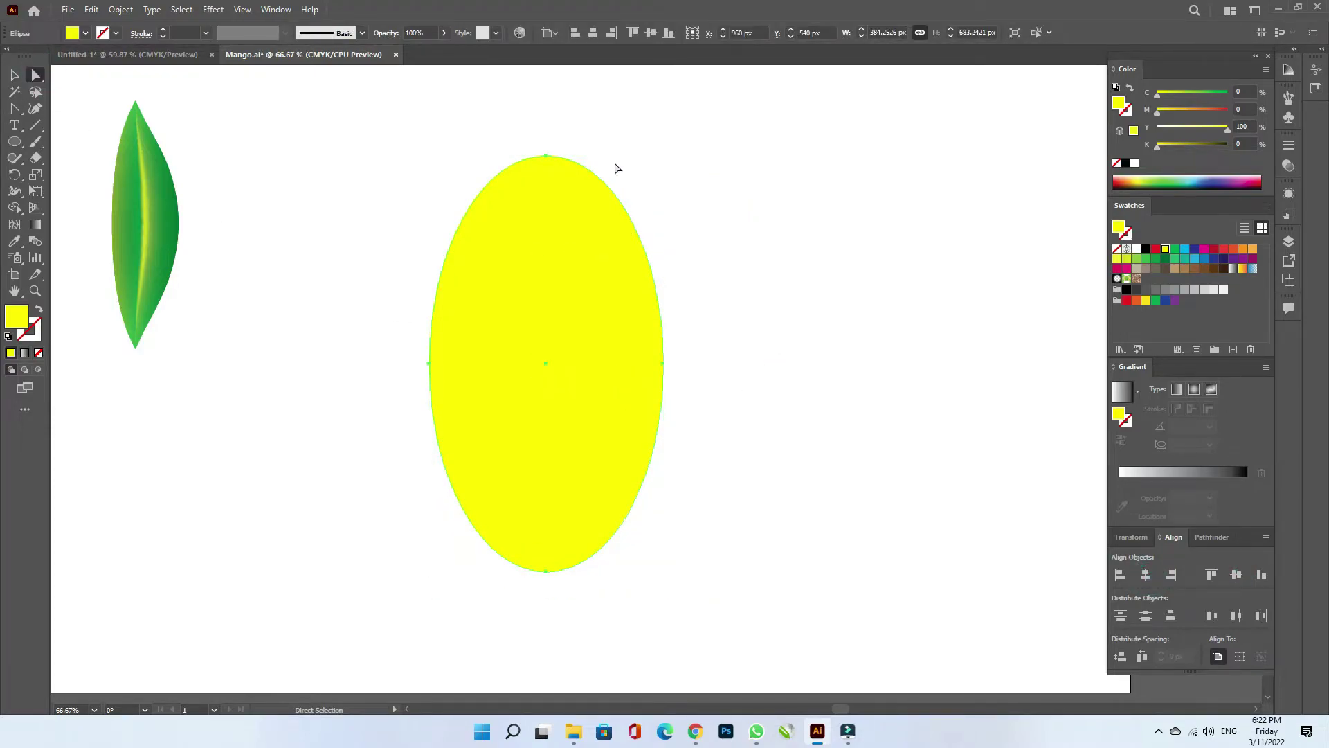
# - Reshape the ellipse's top curve handles and bulge its upper right side outward
pyautogui.click(546, 156)
pyautogui.moveTo(609, 156)
pyautogui.mouseDown()
pyautogui.moveTo(676, 155)
pyautogui.moveTo(663, 155)
pyautogui.mouseUp()
pyautogui.moveTo(482, 156); pyautogui.dragTo(441, 155)
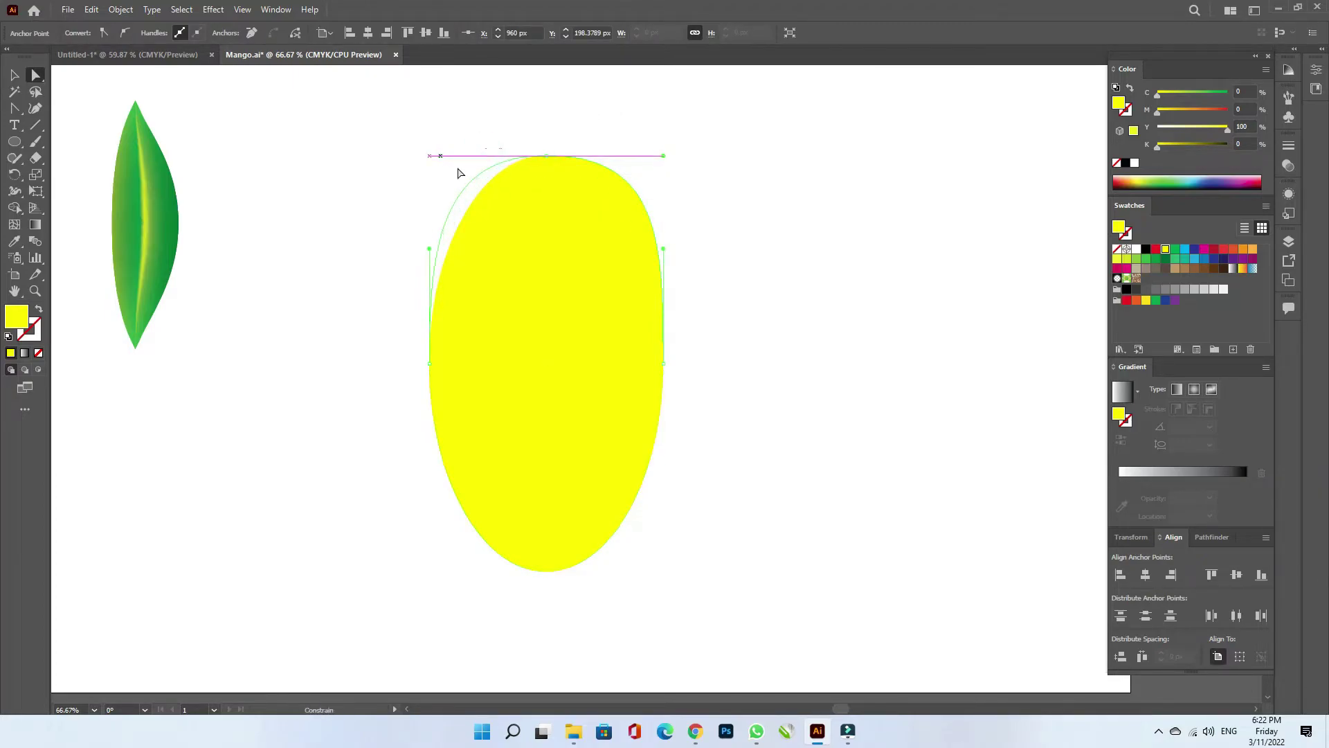
pyautogui.moveTo(664, 248); pyautogui.dragTo(699, 253)
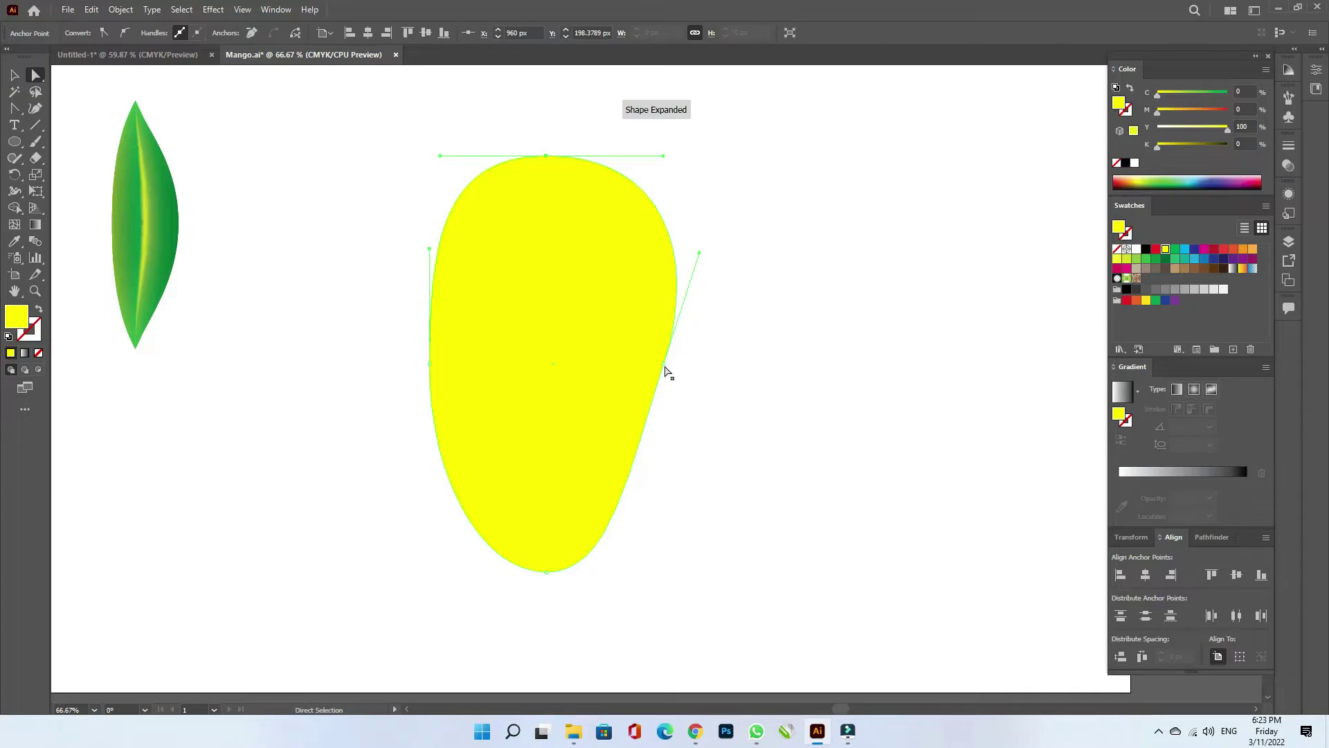
# - Pinch the lower right side inward, push the left side out, and smooth the bottom curve
pyautogui.moveTo(666, 371); pyautogui.dragTo(641, 416)
pyautogui.moveTo(676, 300); pyautogui.dragTo(712, 298)
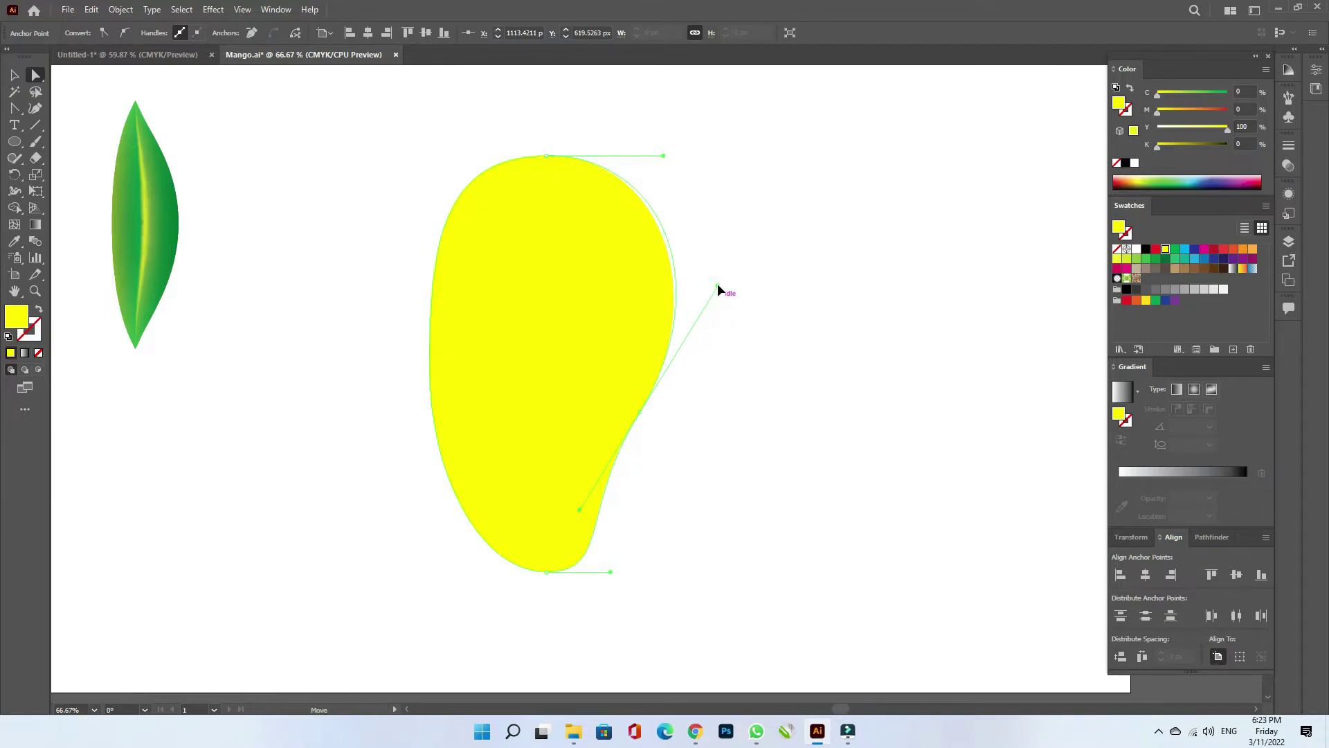
pyautogui.moveTo(429, 368); pyautogui.dragTo(408, 332)
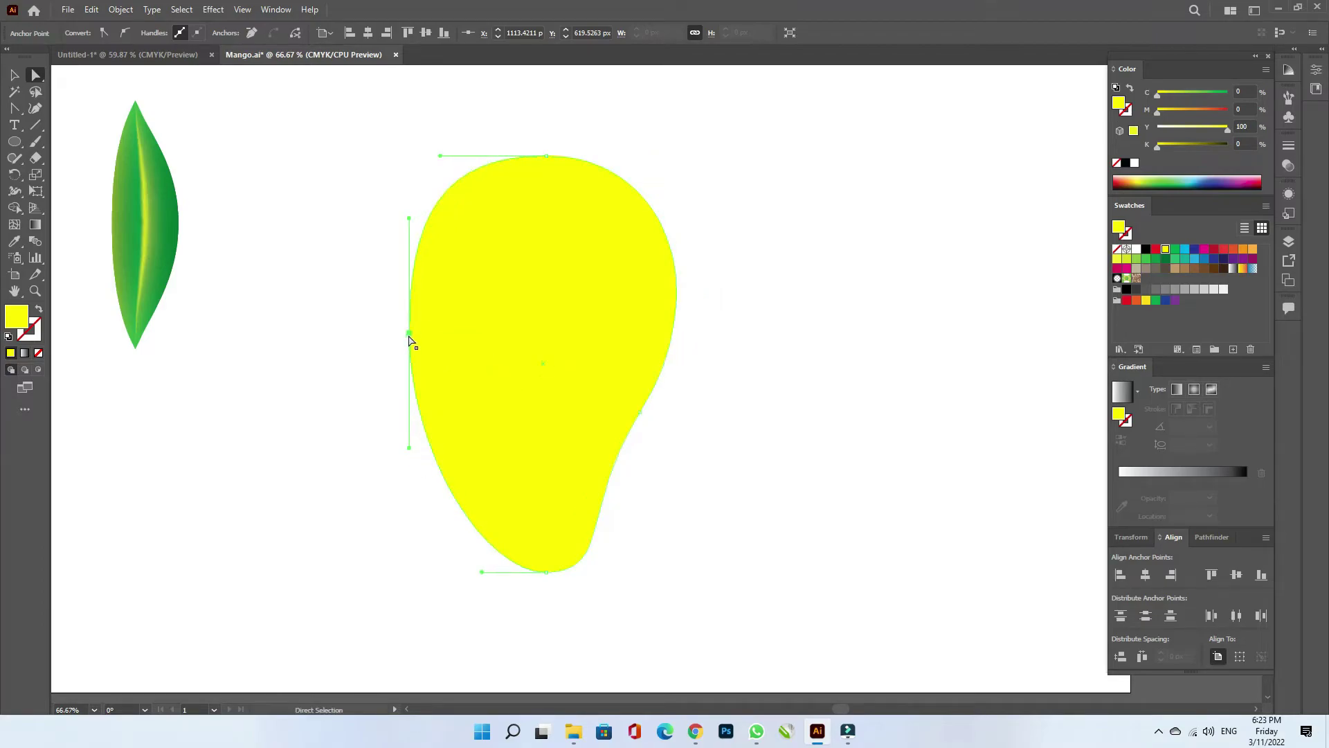
pyautogui.click(639, 412)
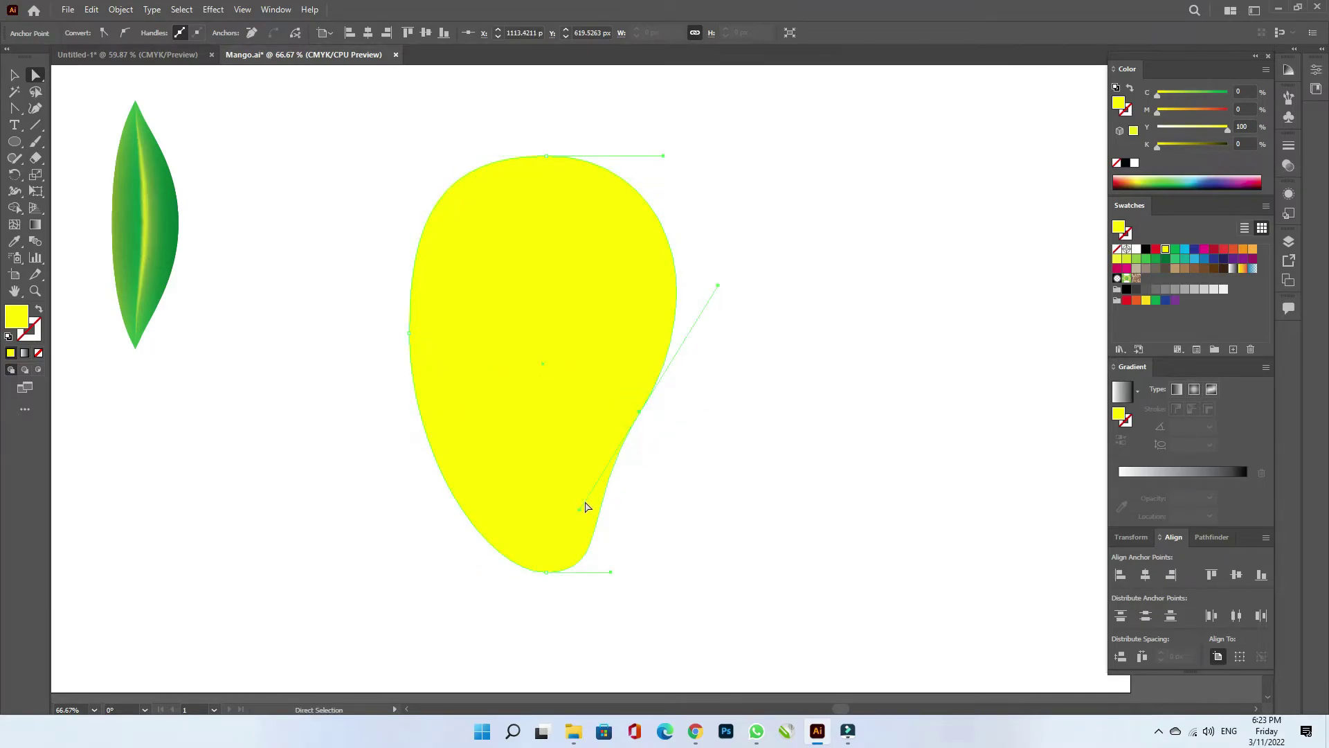
pyautogui.moveTo(586, 508); pyautogui.dragTo(592, 501)
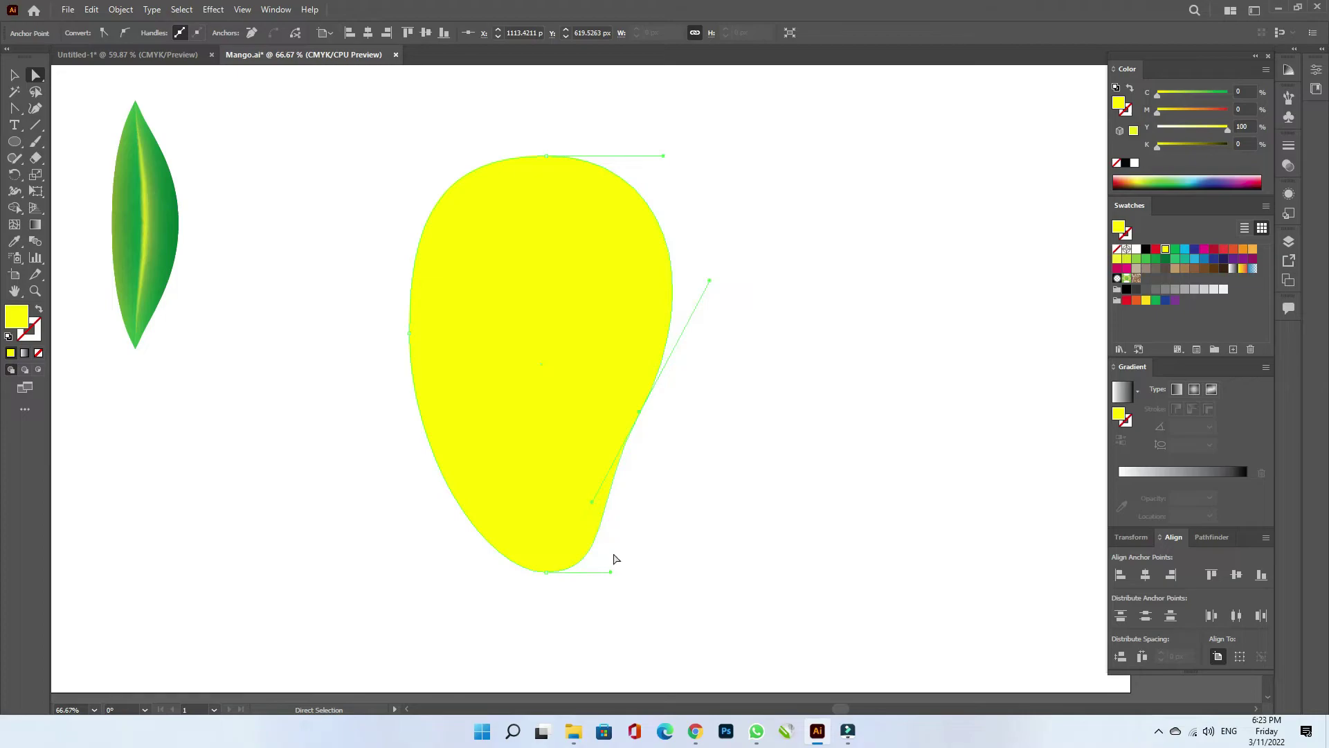
pyautogui.moveTo(612, 573); pyautogui.dragTo(624, 564)
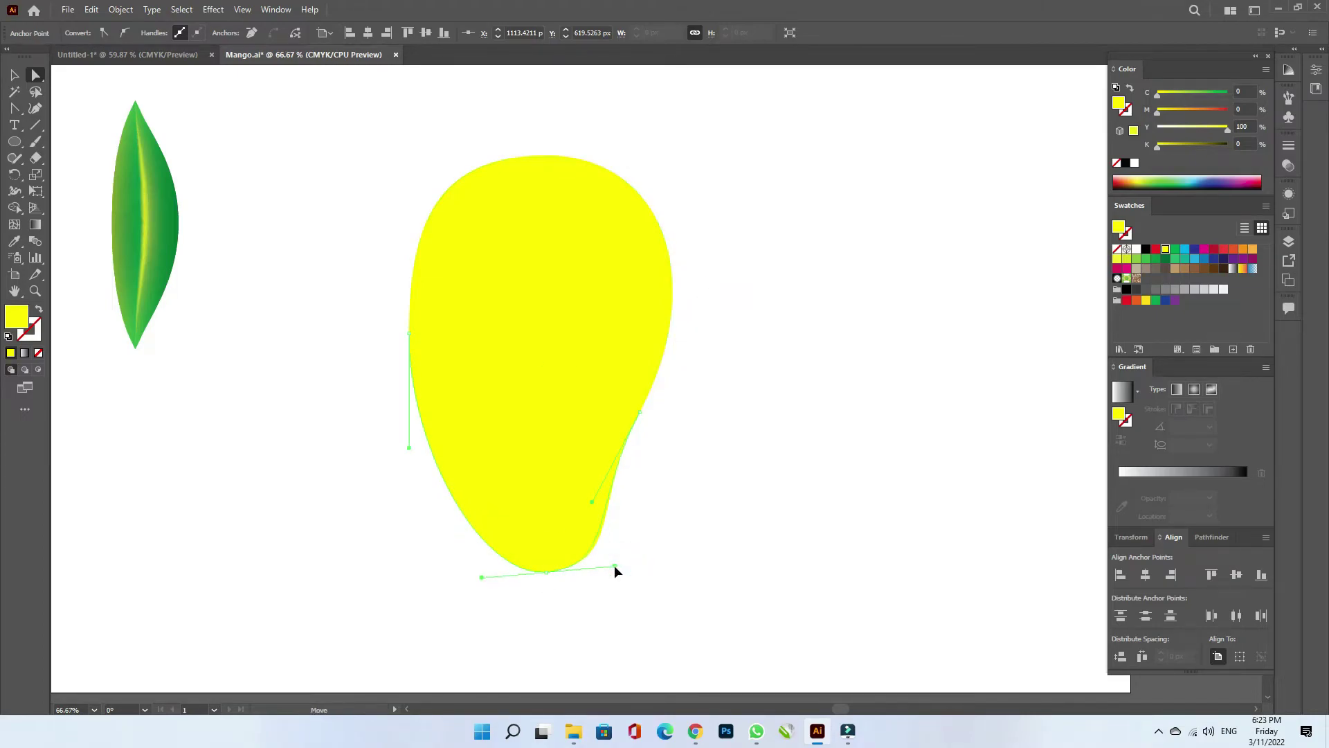
pyautogui.click(15, 75)
pyautogui.click(829, 351)
# - Add mesh points at the mango's centre and mesh lines near its right and left sides
pyautogui.click(604, 328)
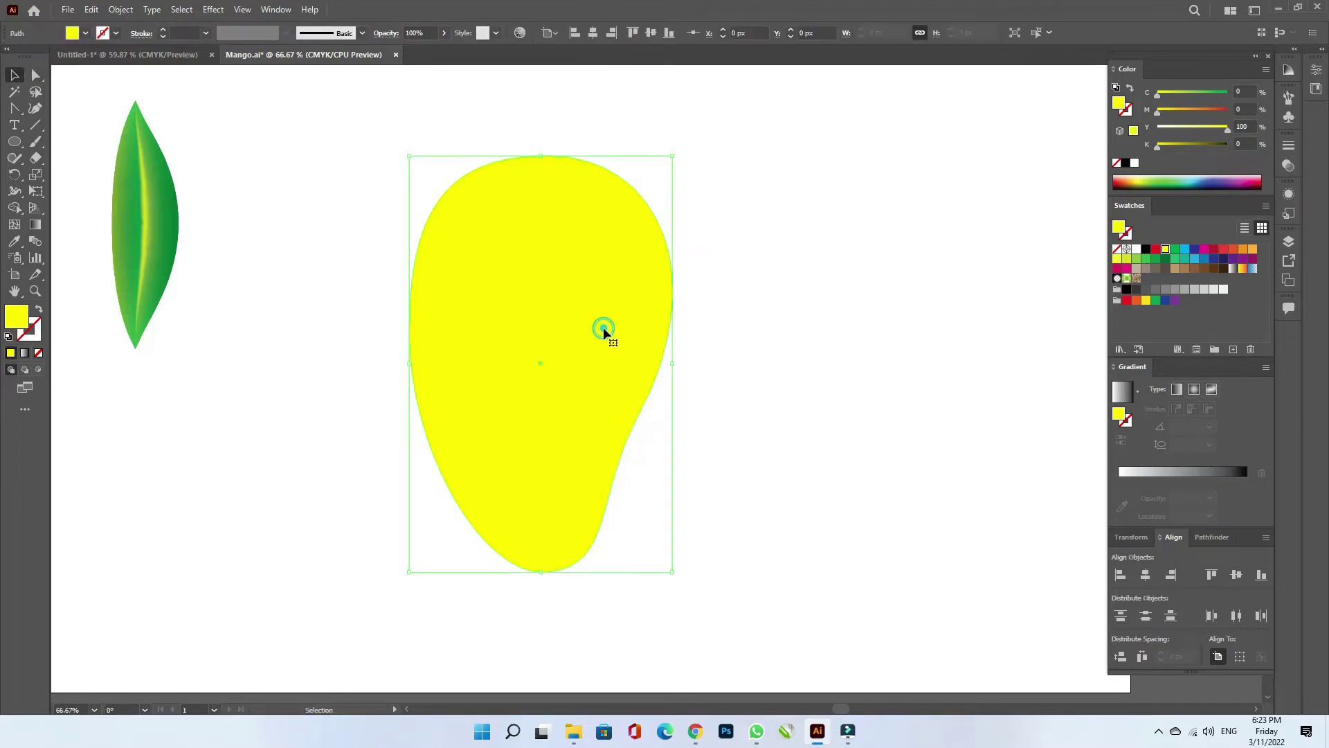
pyautogui.click(13, 208)
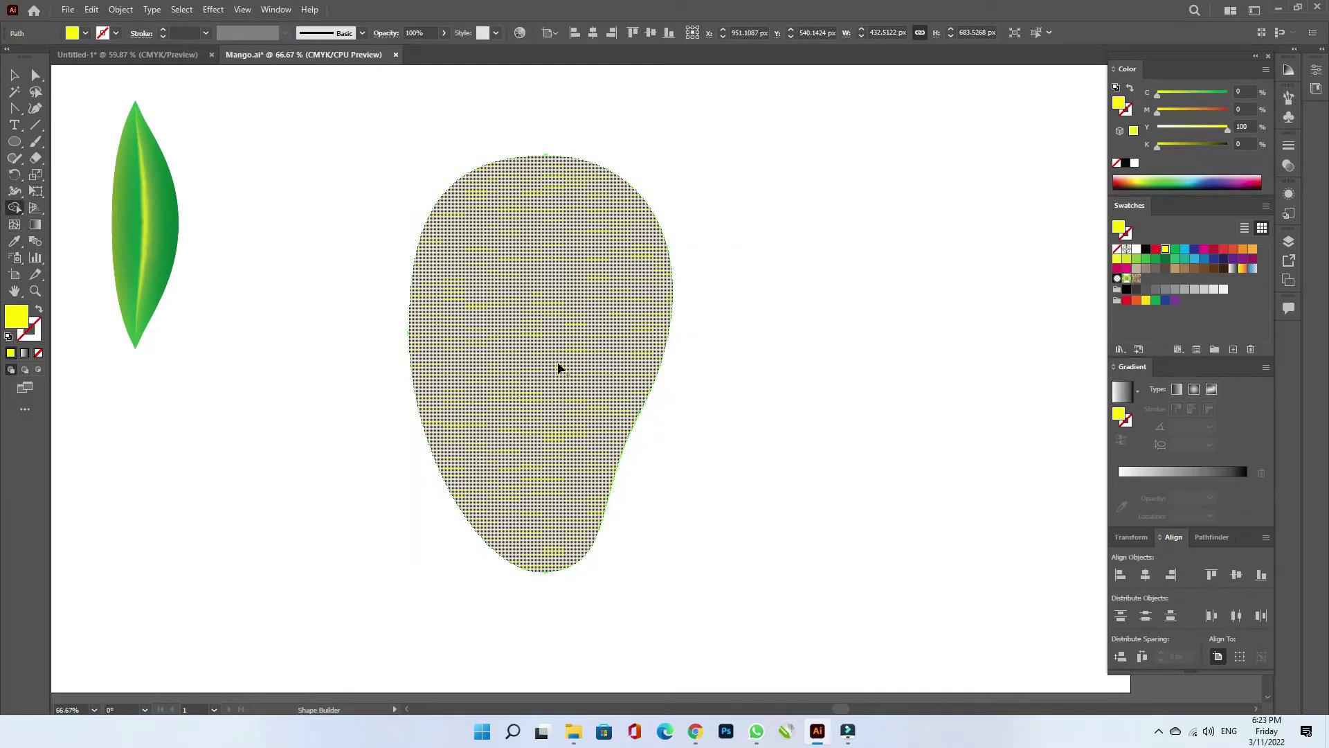
pyautogui.click(15, 225)
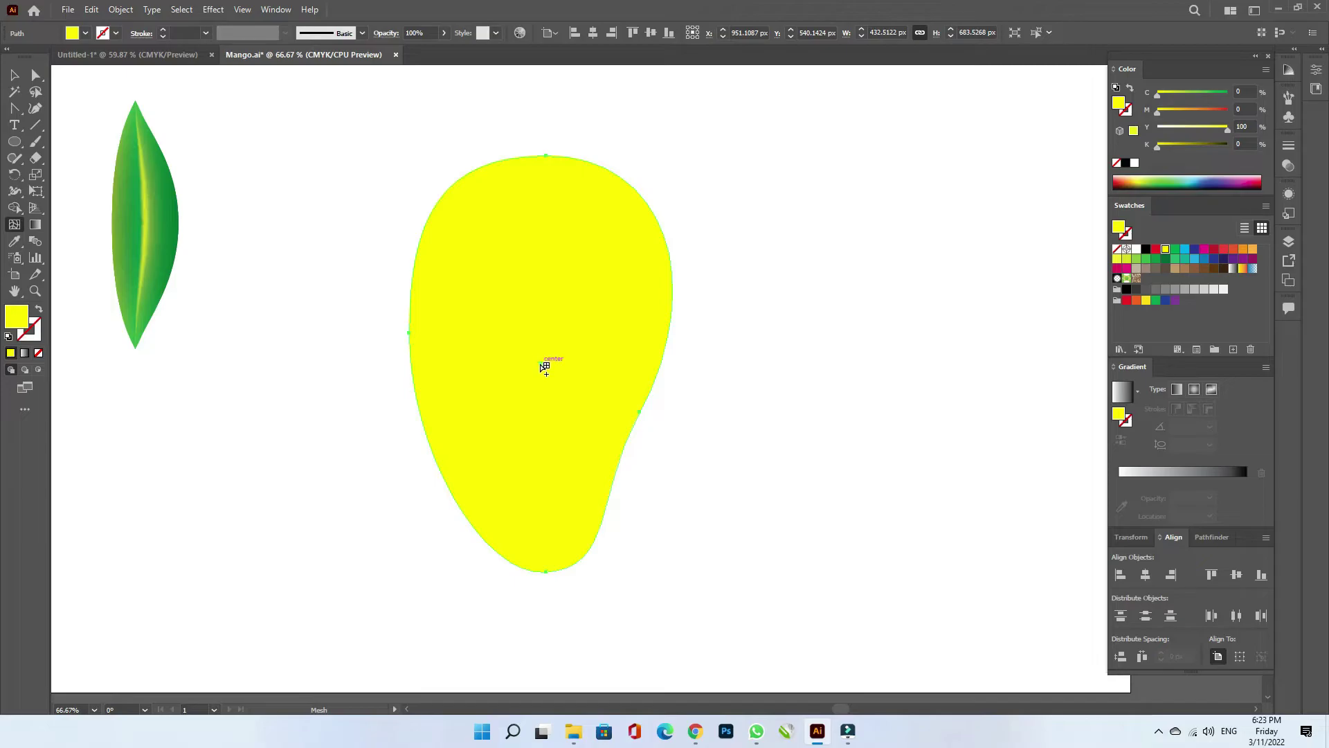
pyautogui.click(544, 367)
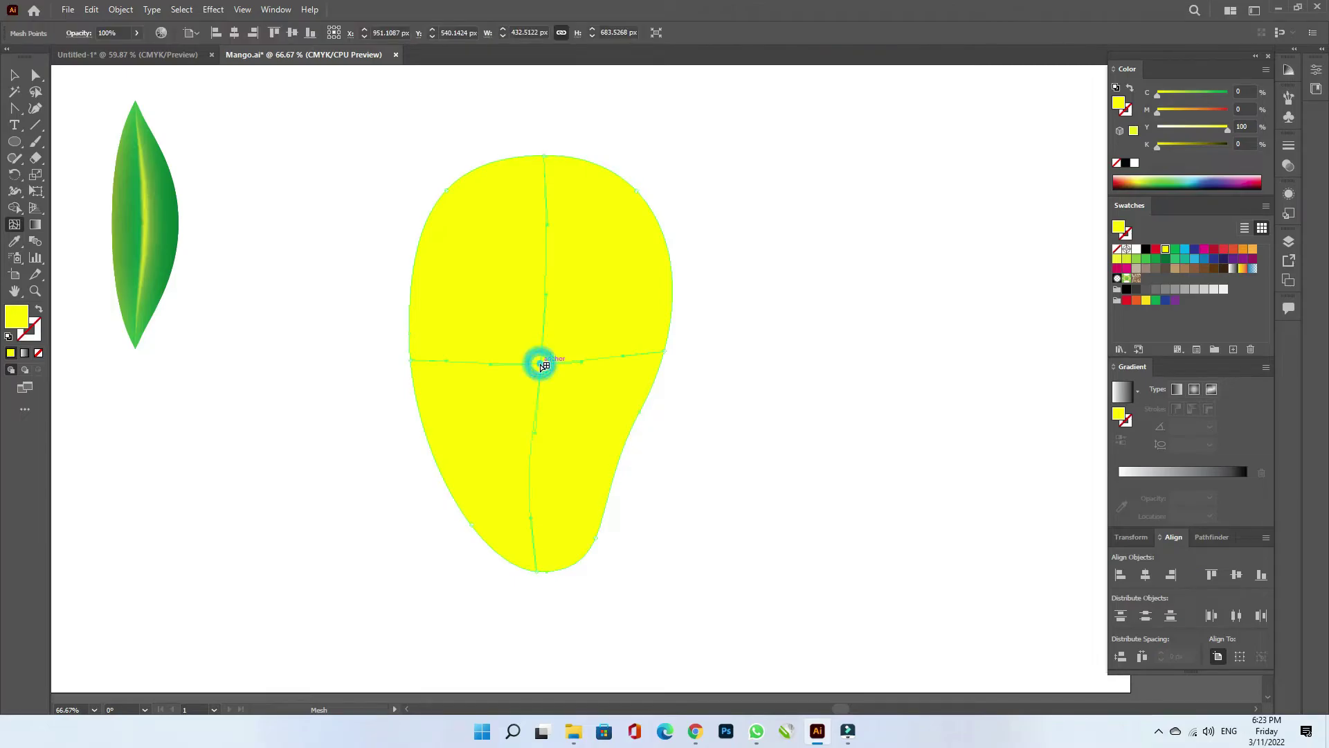
pyautogui.click(636, 353)
pyautogui.scroll(3, 439, 362)
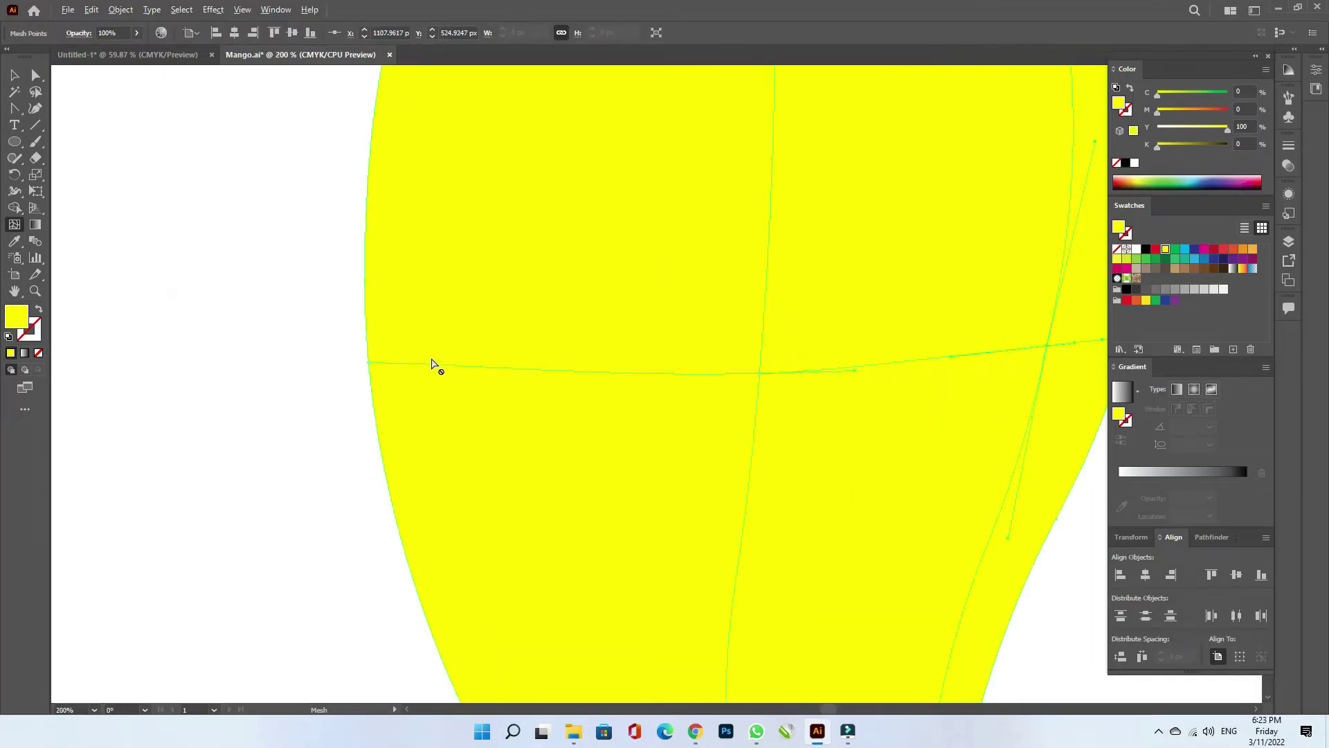
pyautogui.click(434, 363)
pyautogui.scroll(-3, 408, 402)
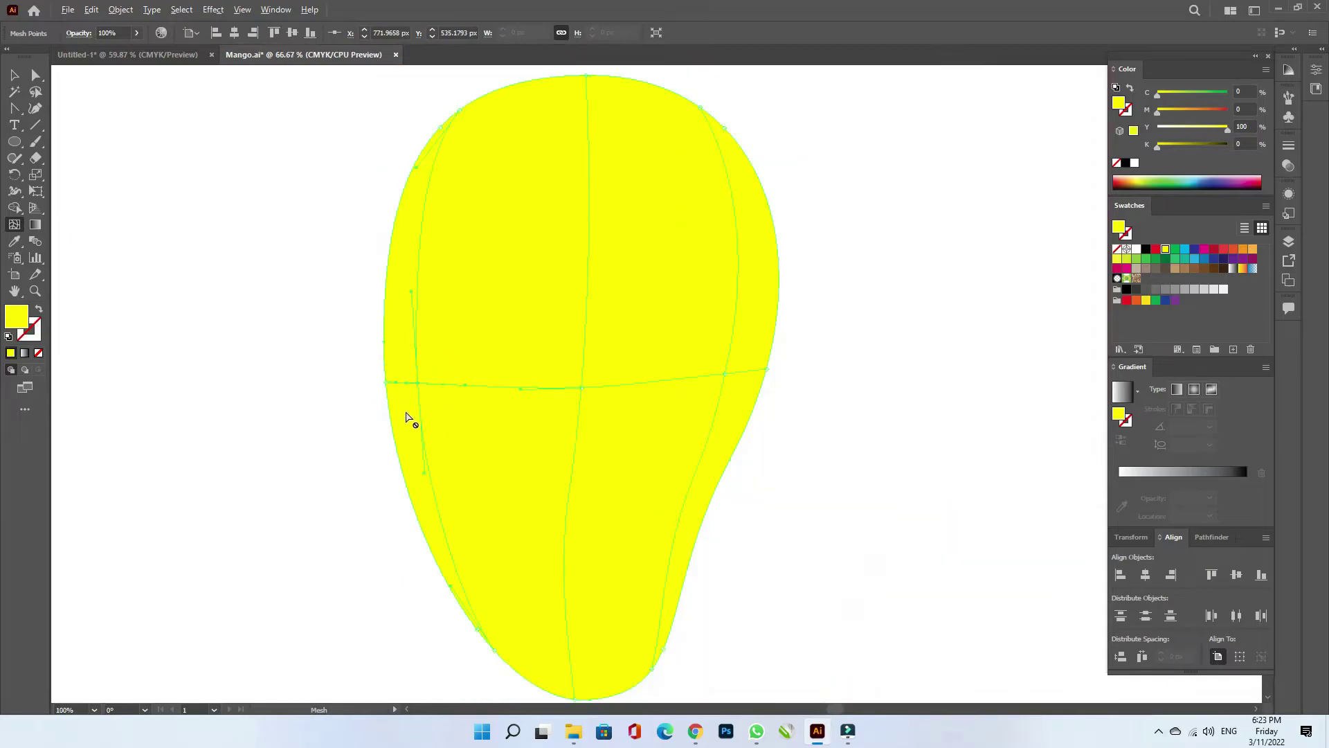
# - Add mesh lines near the mango's top and bottom, then pull a bottom mesh point to reshape them
pyautogui.click(529, 227)
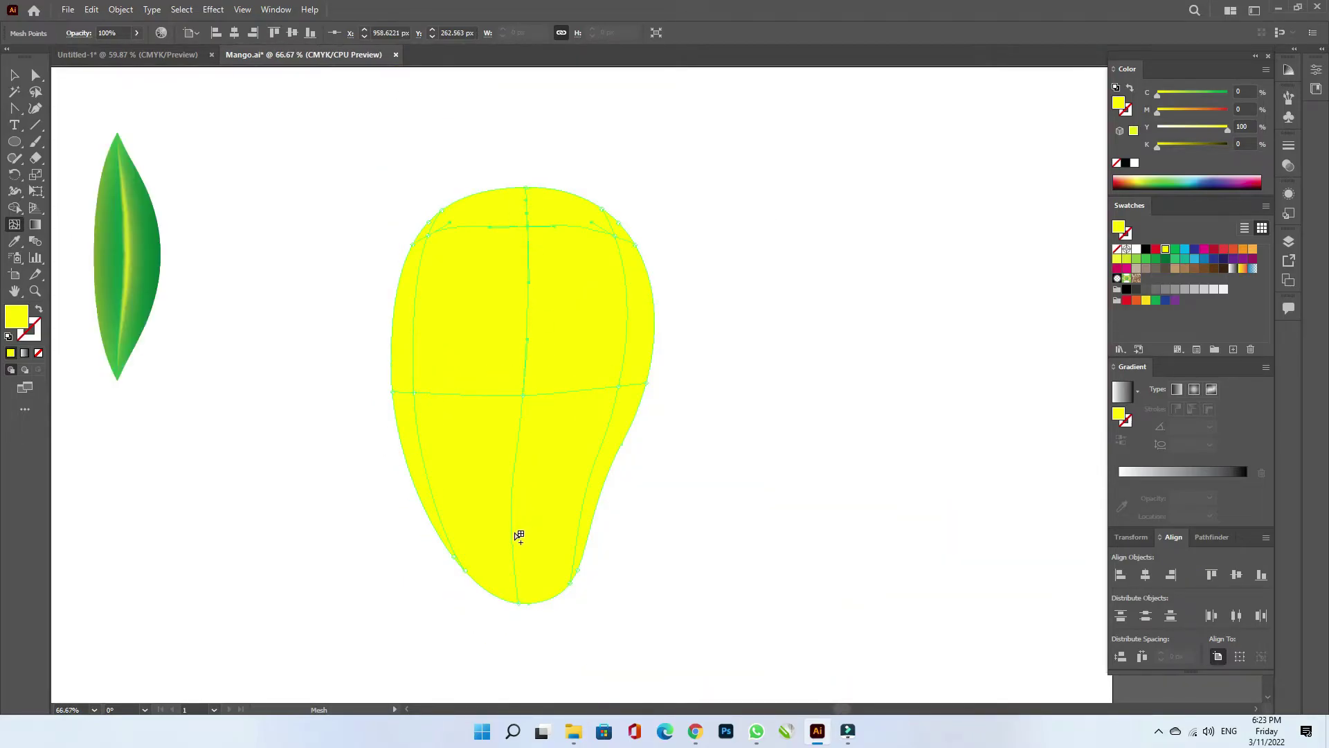
pyautogui.click(517, 580)
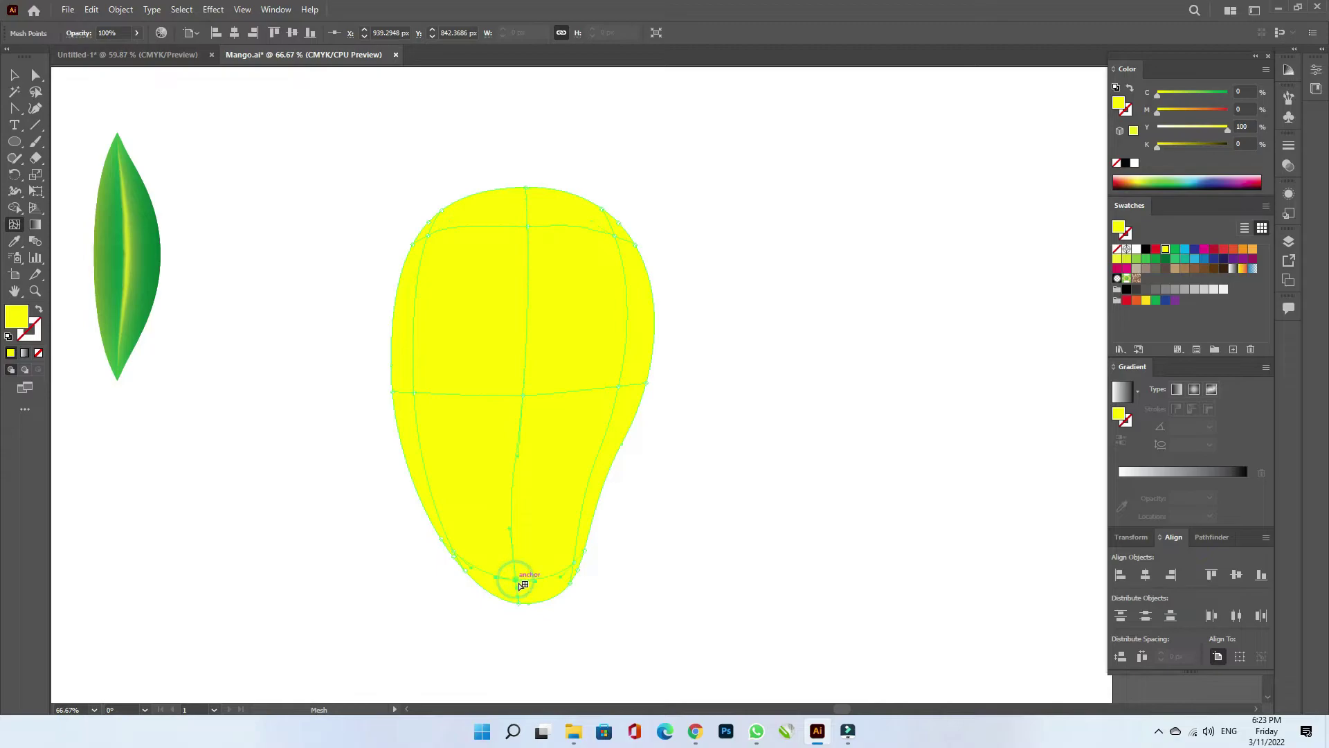
pyautogui.click(606, 248)
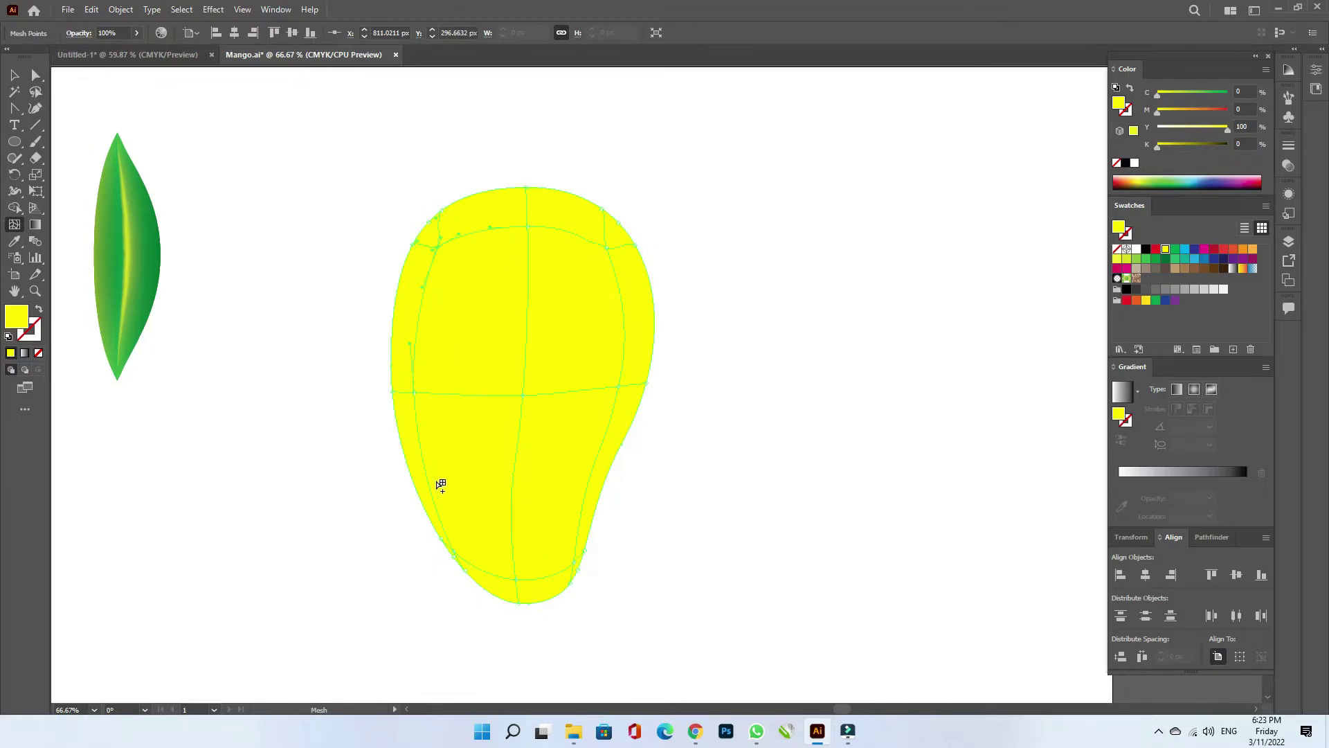
pyautogui.scroll(3, 464, 558)
pyautogui.scroll(1, 463, 559)
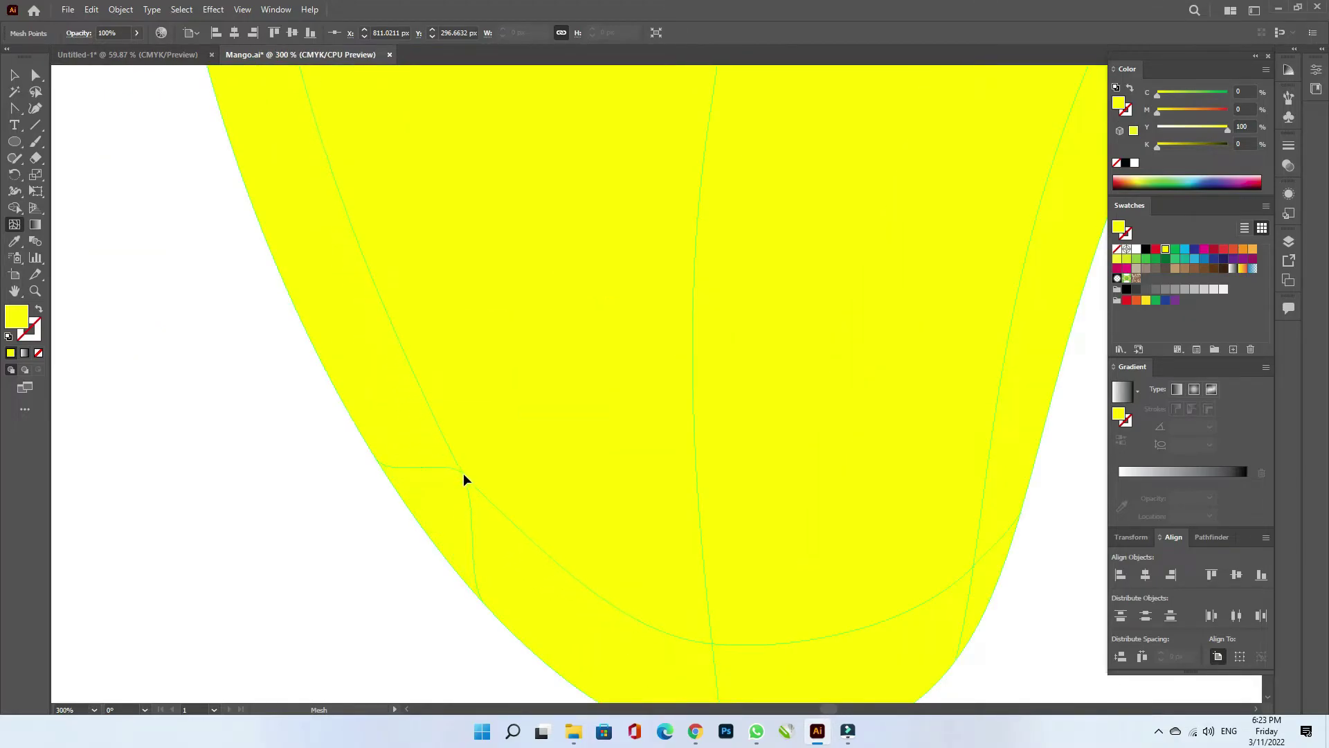
pyautogui.scroll(-1, 463, 474)
pyautogui.scroll(-1, 385, 447)
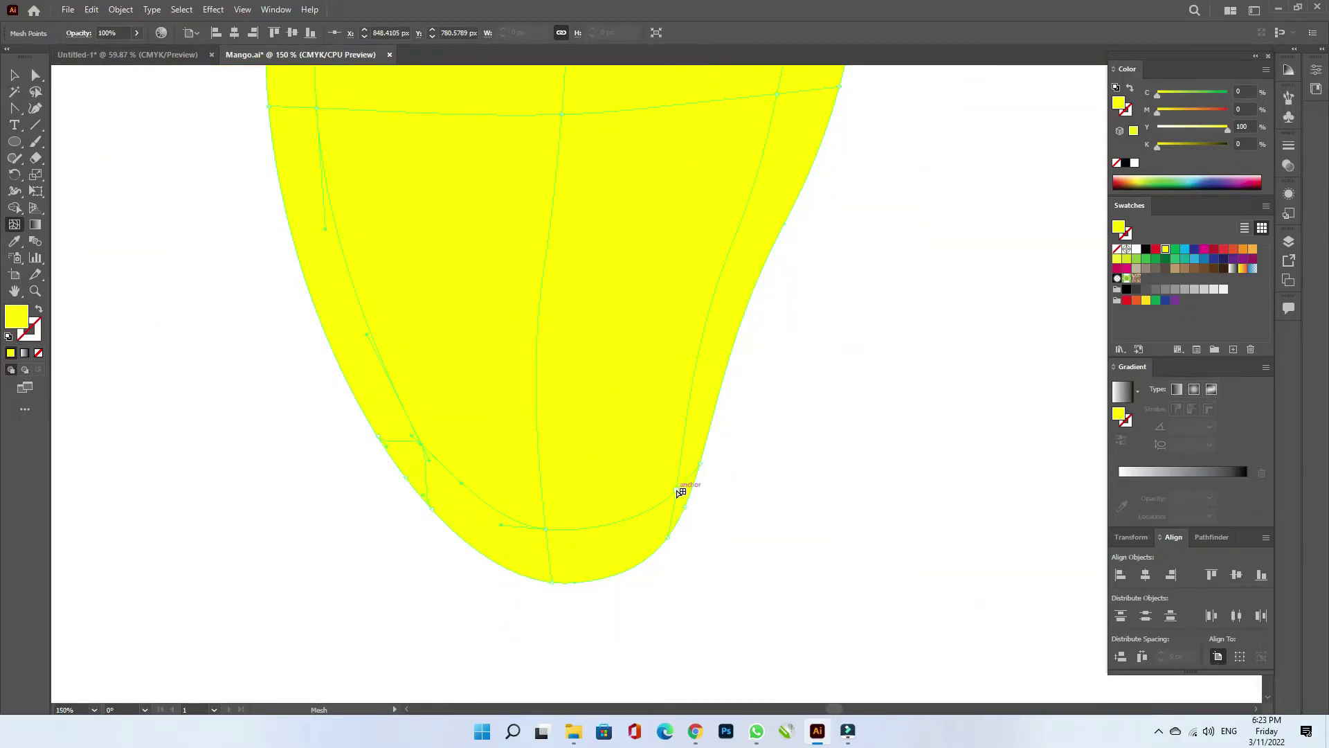
pyautogui.moveTo(680, 492); pyautogui.dragTo(667, 476)
pyautogui.scroll(-2, 588, 520)
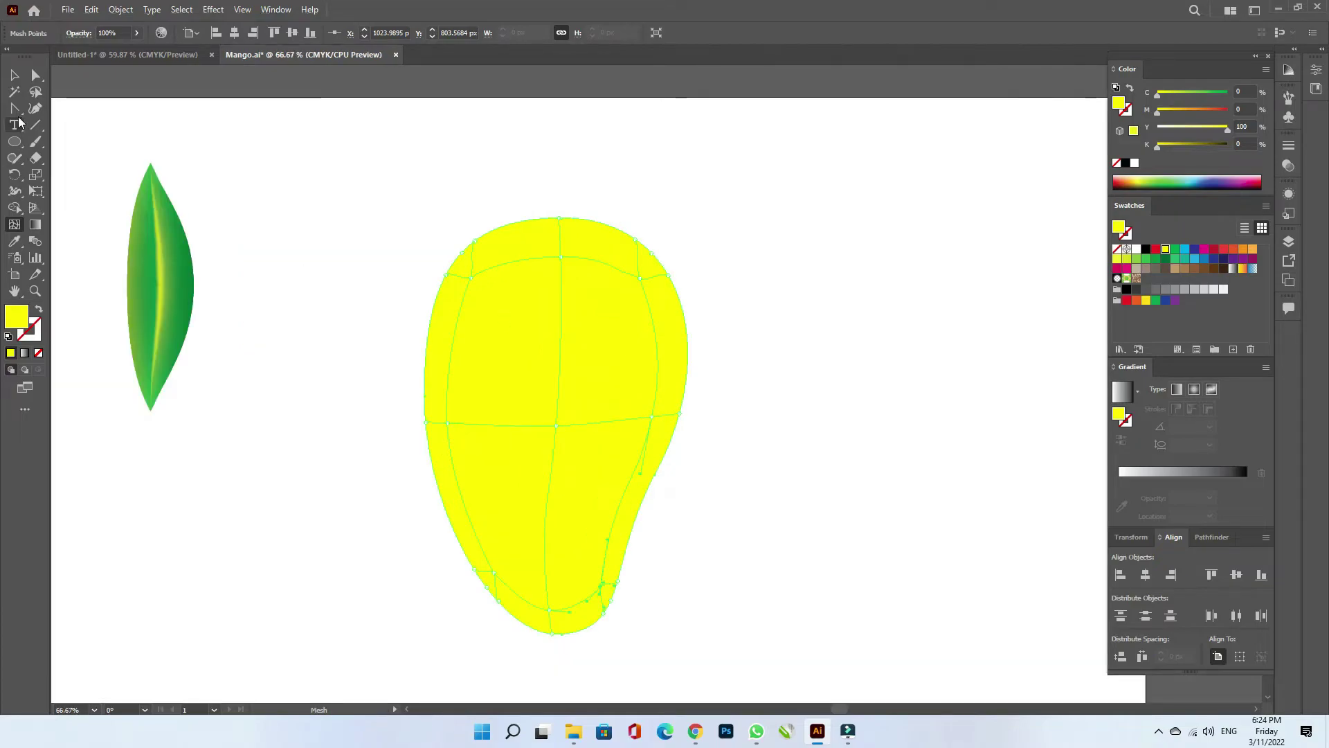
# - Lasso the mango's top and lower edge mesh points and darken them to a deeper orange-yellow
pyautogui.click(35, 91)
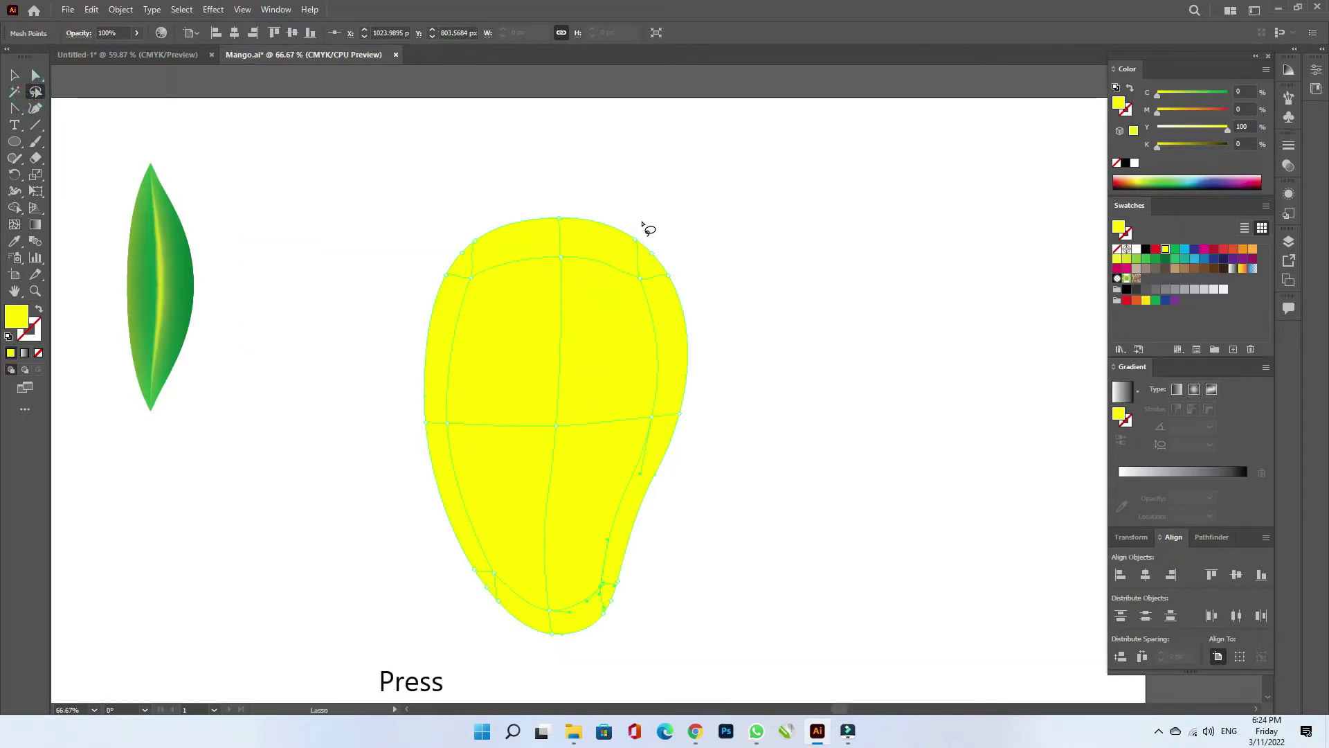
pyautogui.moveTo(643, 223)
pyautogui.mouseDown()
pyautogui.moveTo(651, 232)
pyautogui.moveTo(484, 259)
pyautogui.mouseUp()
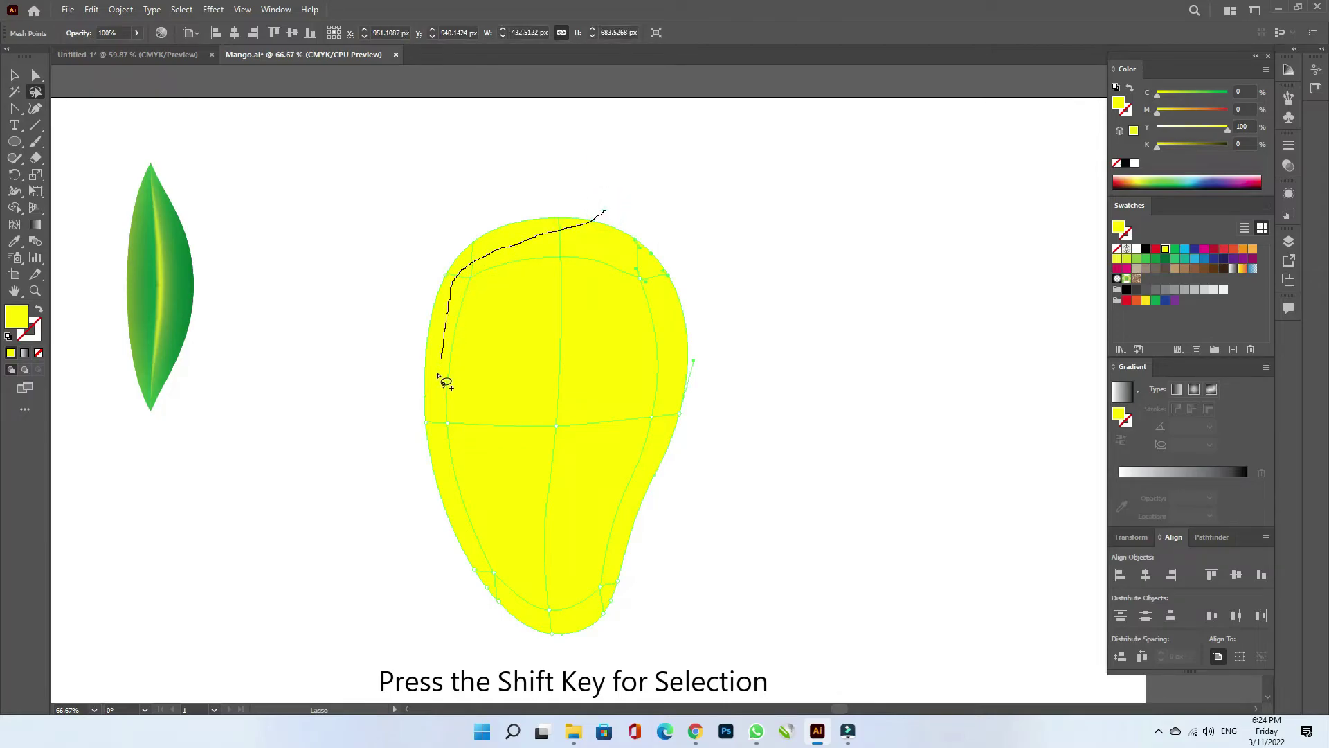
pyautogui.moveTo(455, 280); pyautogui.dragTo(609, 212)
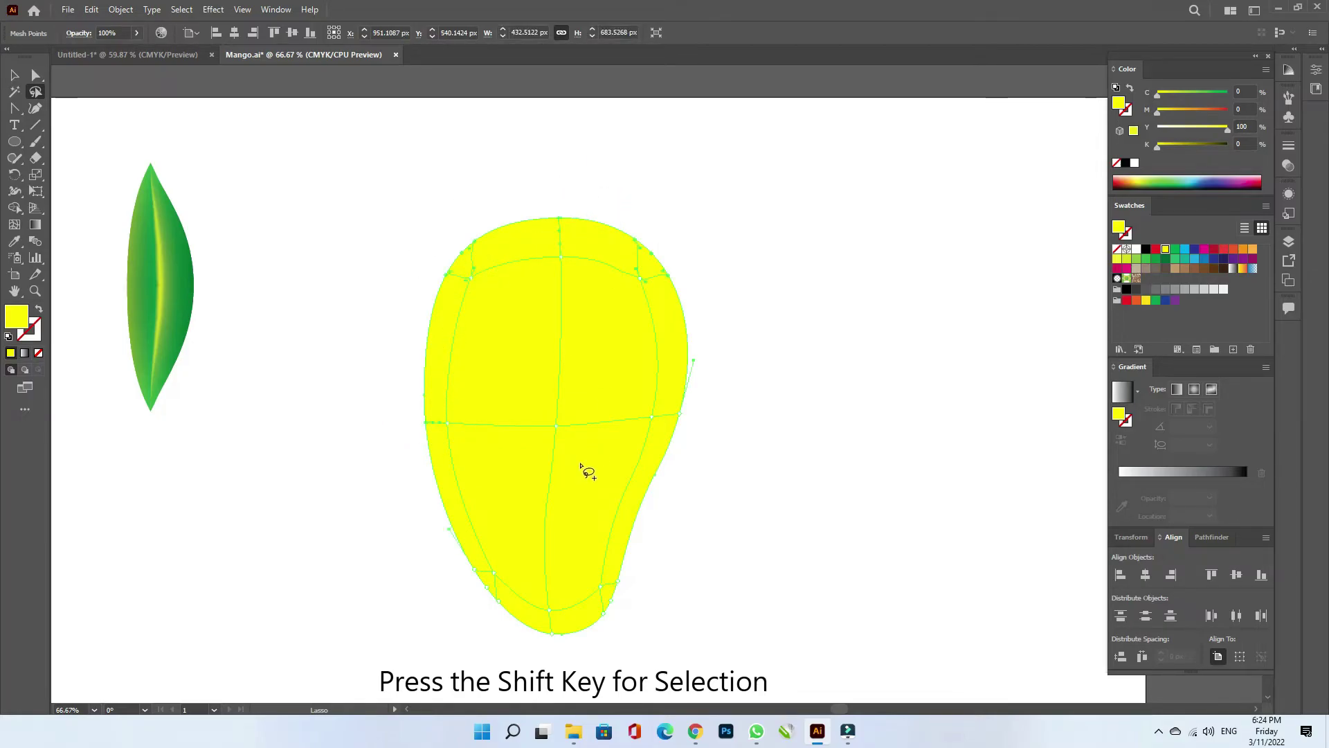
pyautogui.moveTo(430, 503)
pyautogui.mouseDown()
pyautogui.moveTo(497, 593)
pyautogui.moveTo(552, 625)
pyautogui.moveTo(608, 594)
pyautogui.moveTo(651, 457)
pyautogui.mouseUp()
pyautogui.moveTo(738, 450)
pyautogui.mouseDown()
pyautogui.moveTo(460, 653)
pyautogui.moveTo(431, 504)
pyautogui.mouseUp()
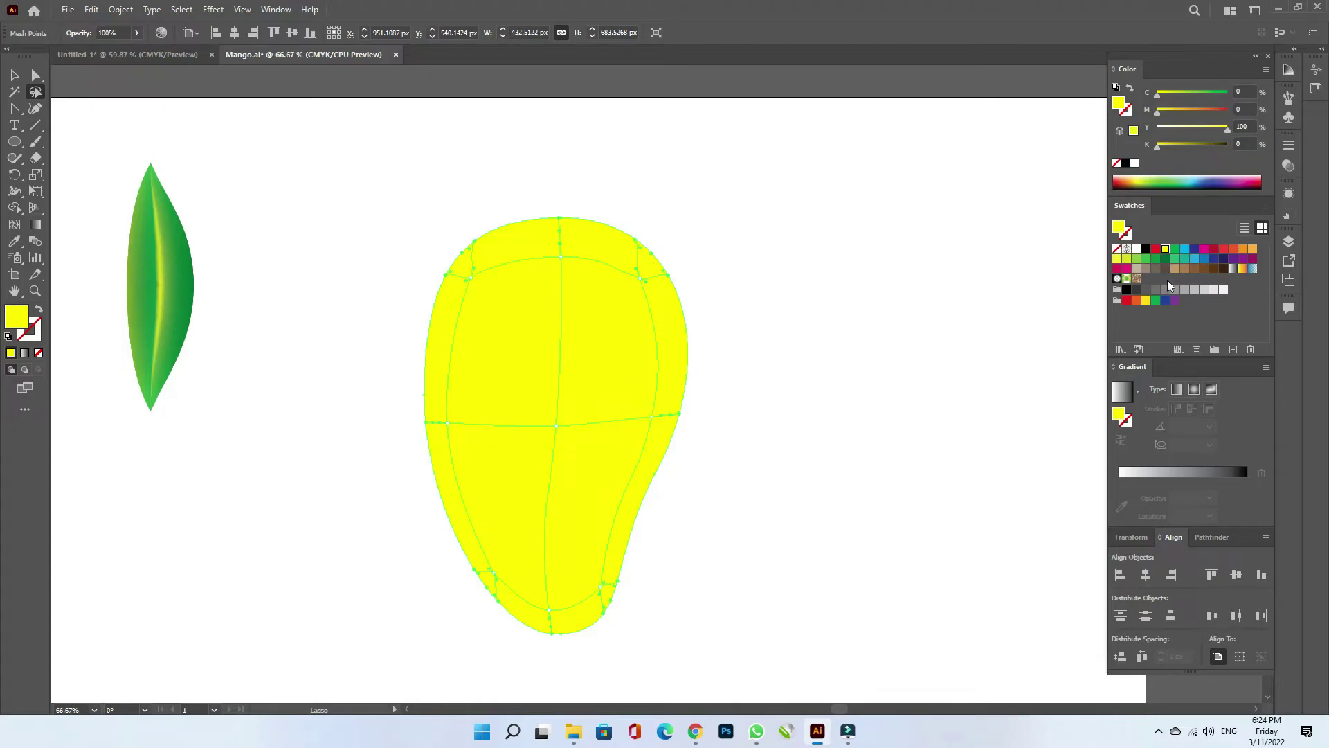
pyautogui.moveTo(1158, 147)
pyautogui.mouseDown()
pyautogui.moveTo(1176, 113)
pyautogui.moveTo(1160, 147)
pyautogui.mouseUp()
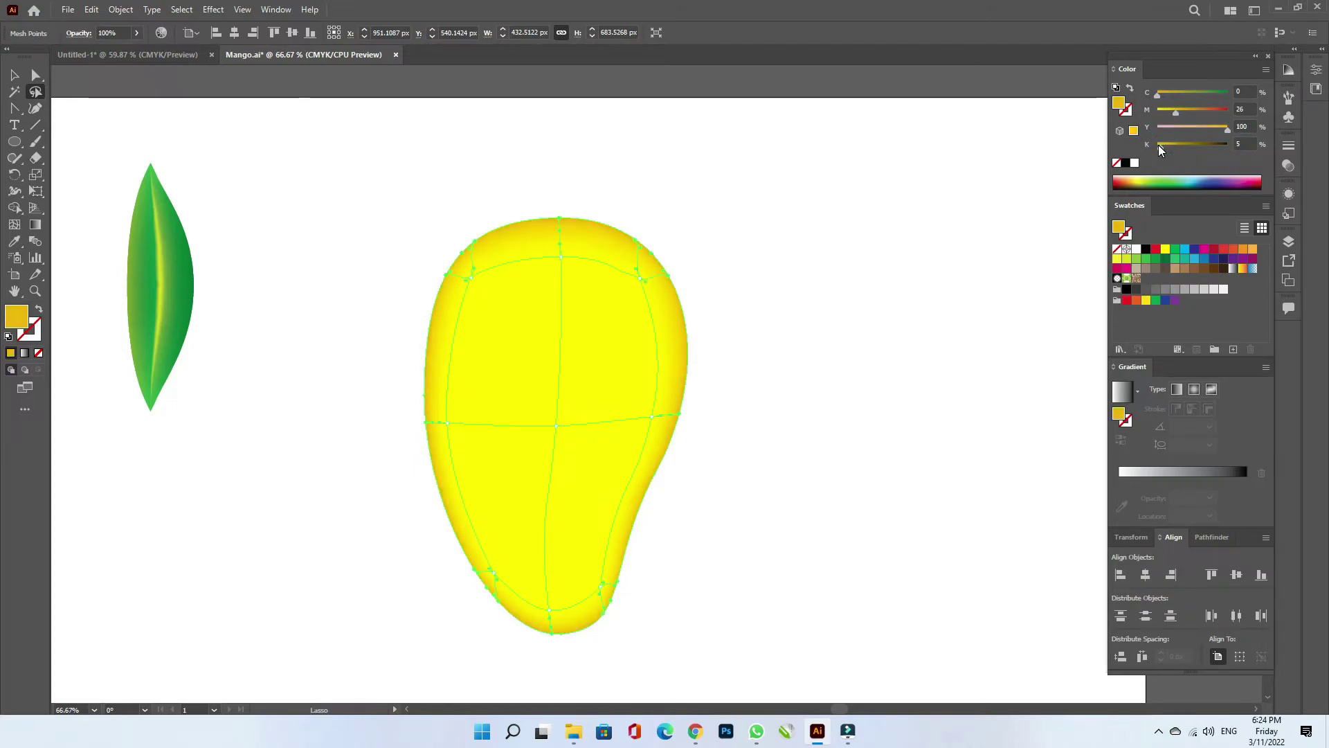
pyautogui.press('v')
pyautogui.click(821, 214)
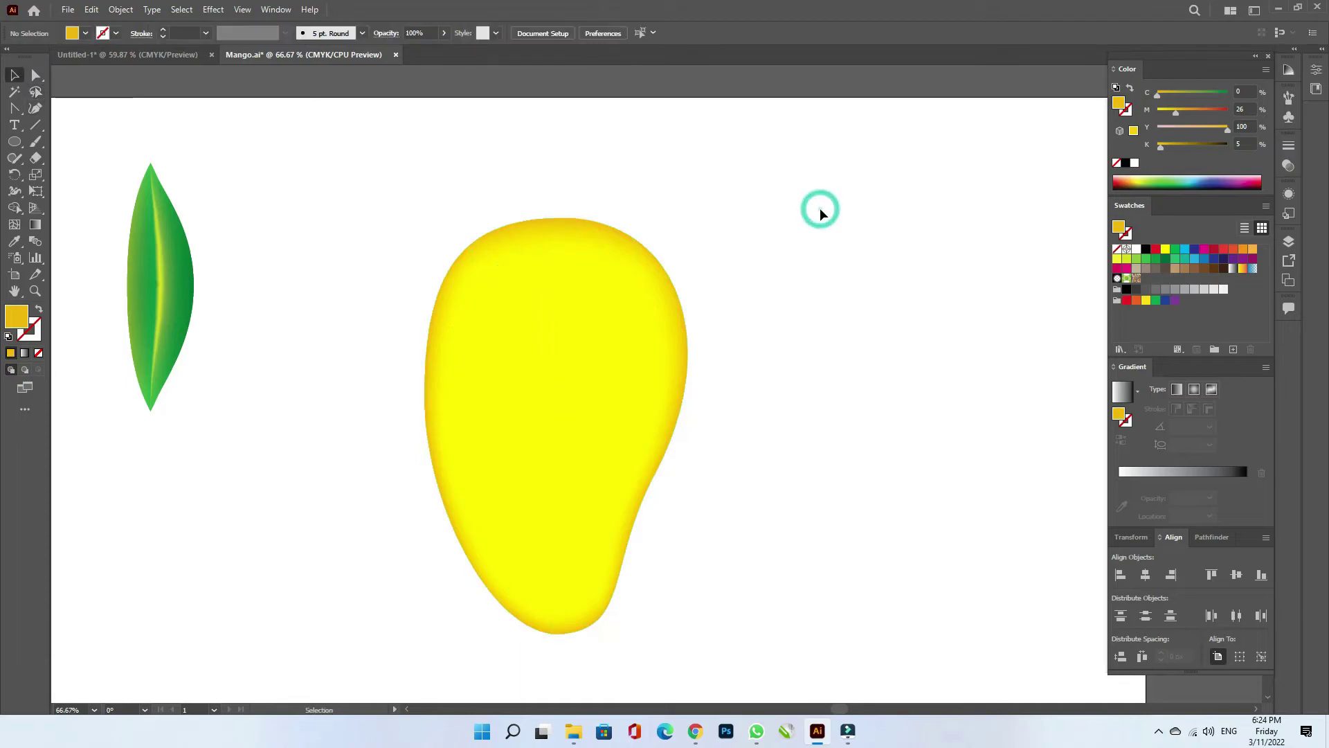
# - Add an upper-left mesh point and lower its yellow, plus nearby points, for a pale highlight
pyautogui.click(642, 289)
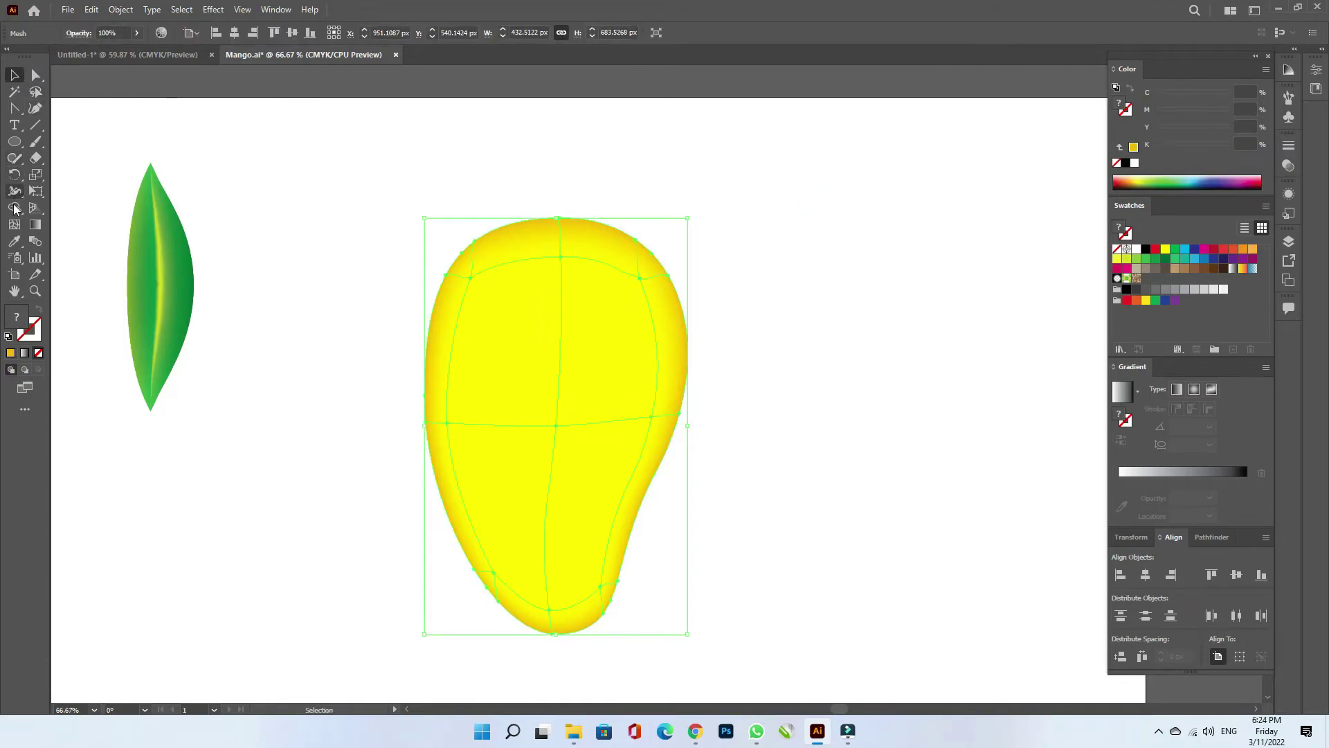
pyautogui.click(15, 224)
pyautogui.click(502, 303)
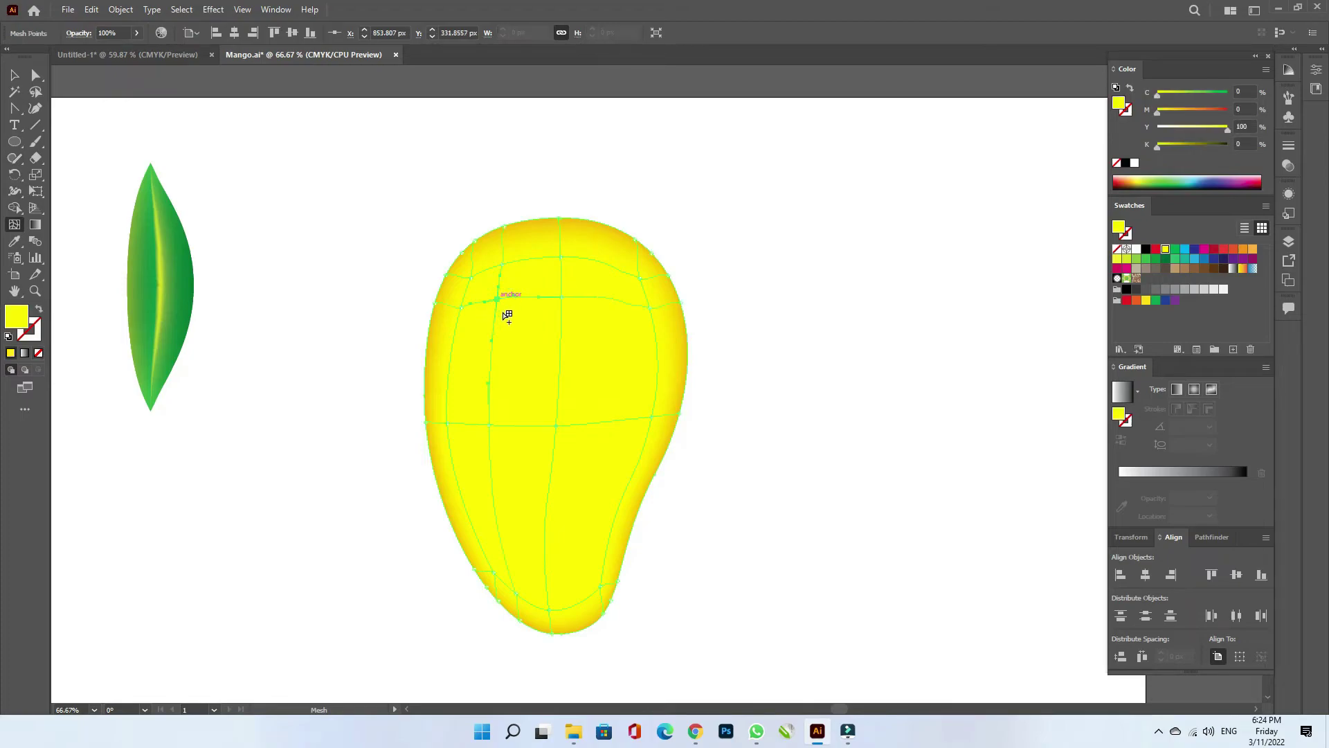
pyautogui.moveTo(1228, 128); pyautogui.dragTo(1182, 130)
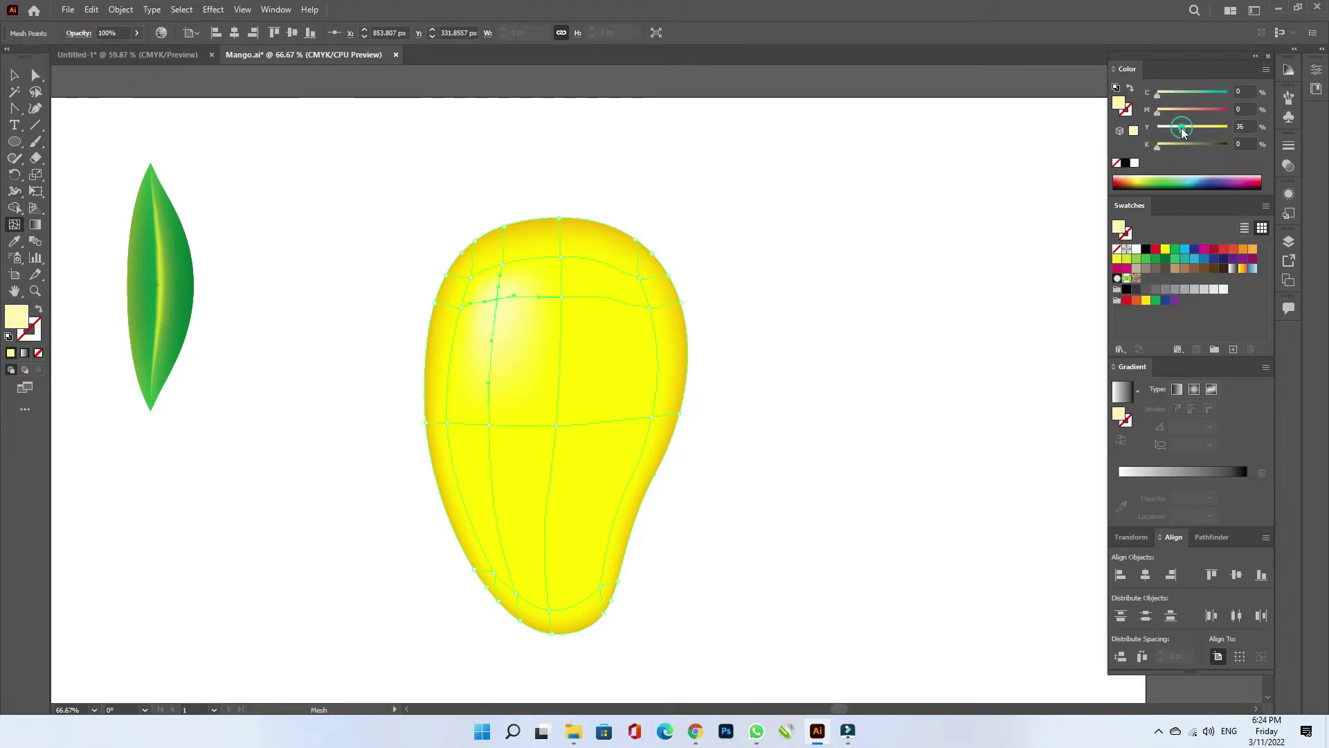
pyautogui.click(488, 425)
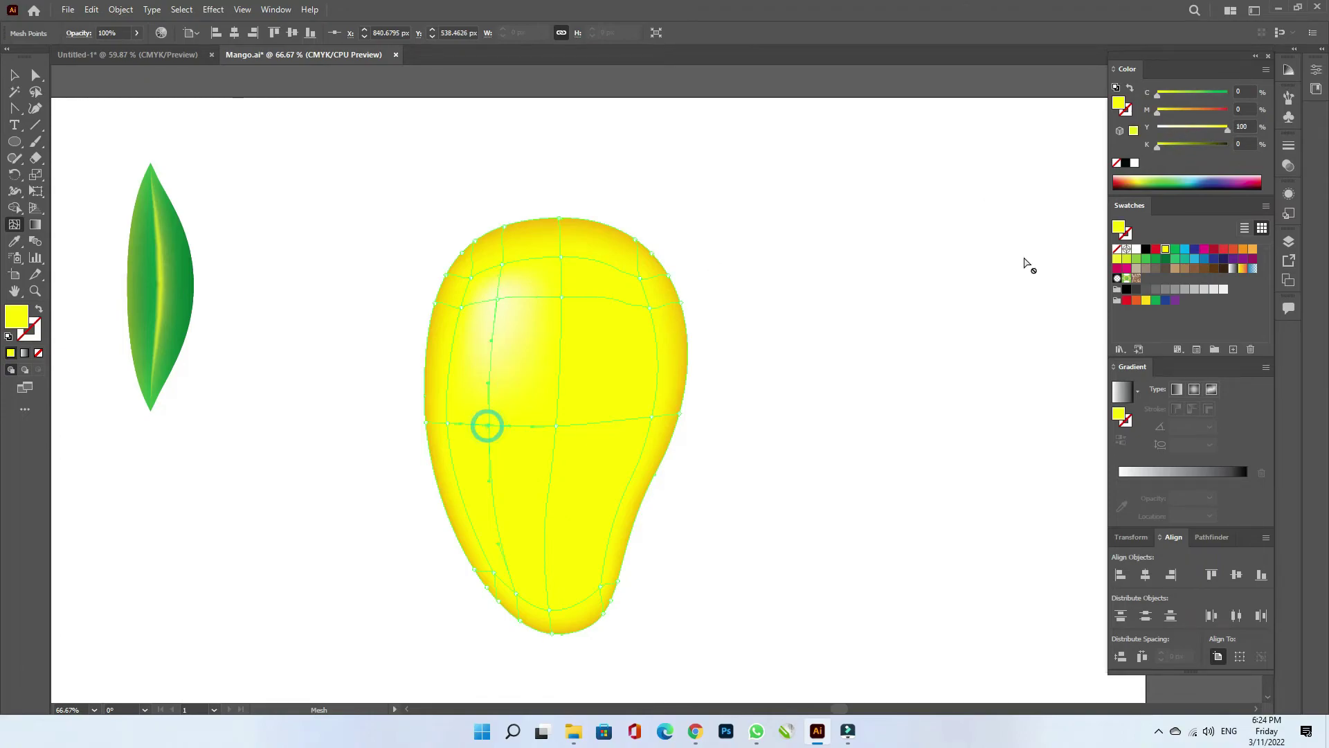
pyautogui.moveTo(1219, 131); pyautogui.dragTo(1175, 135)
pyautogui.click(499, 297)
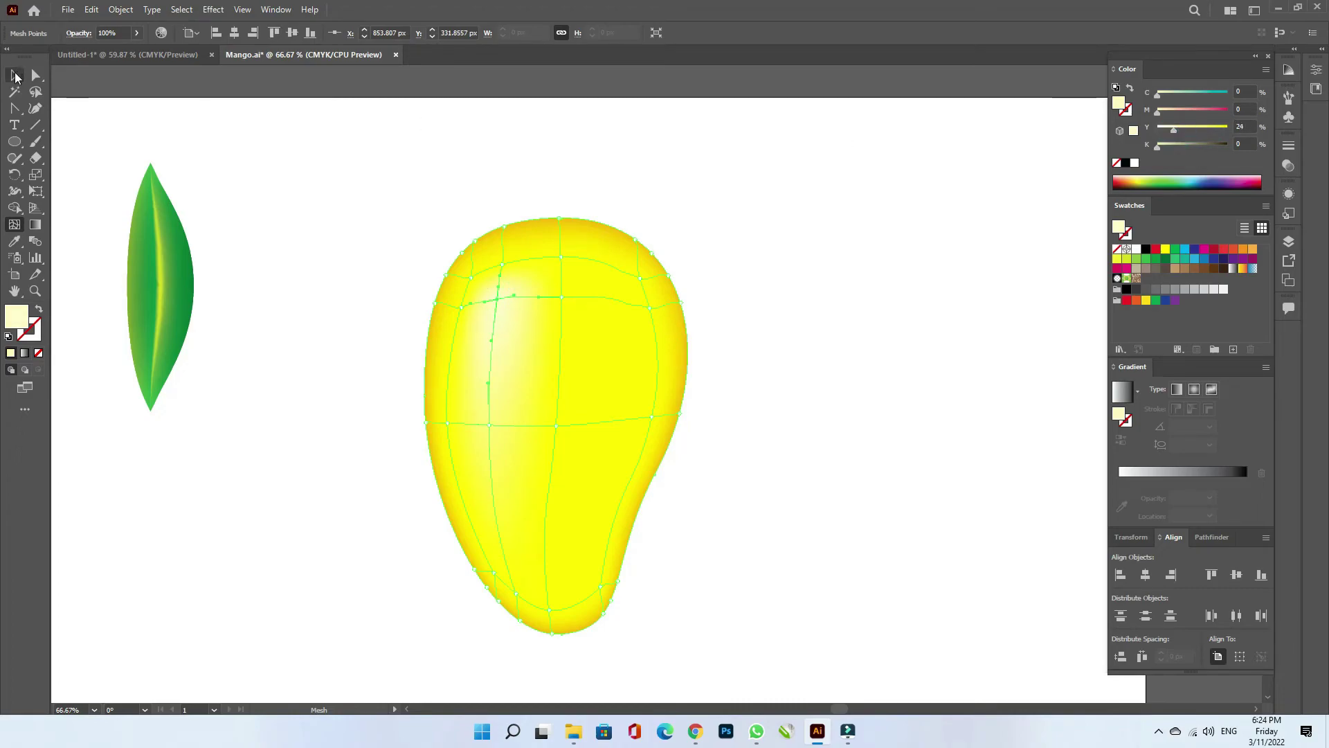
pyautogui.press('v')
pyautogui.click(786, 273)
# - Add a mesh point on the mango's lower right with the Mesh tool
pyautogui.click(651, 358)
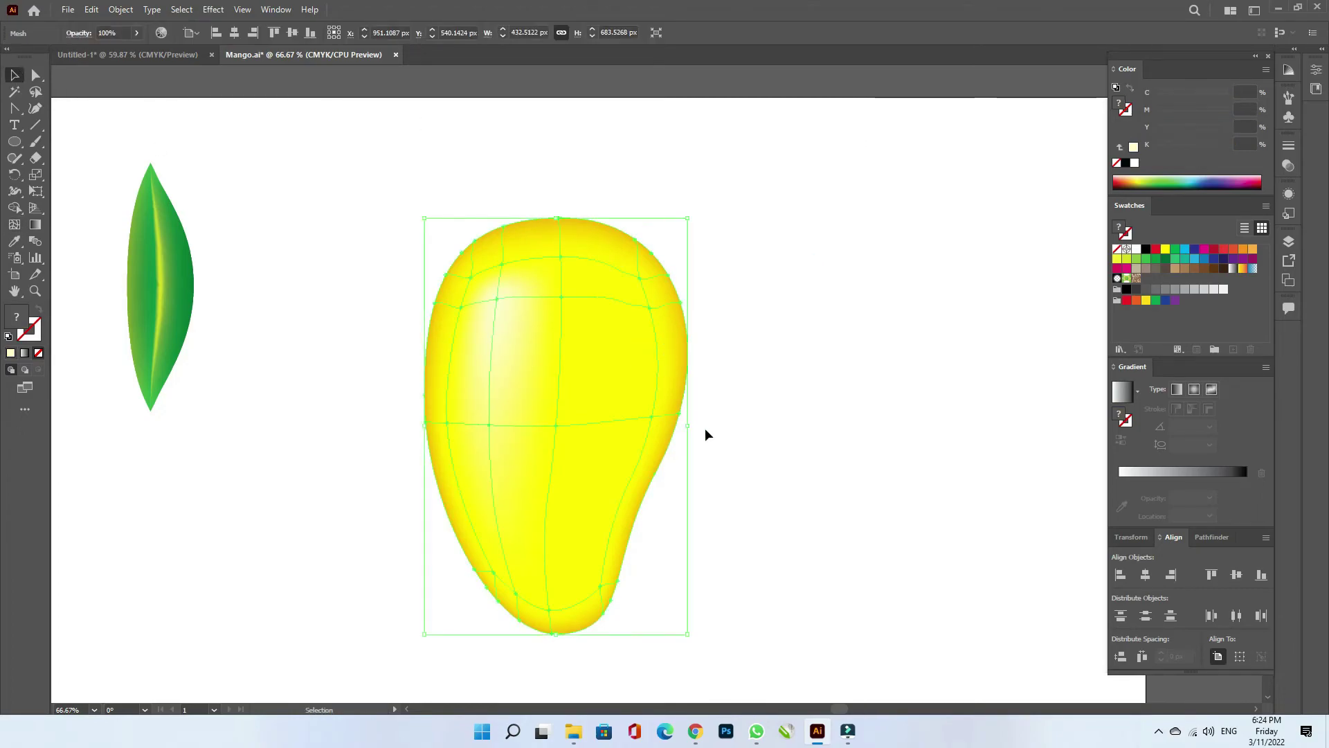
pyautogui.click(14, 225)
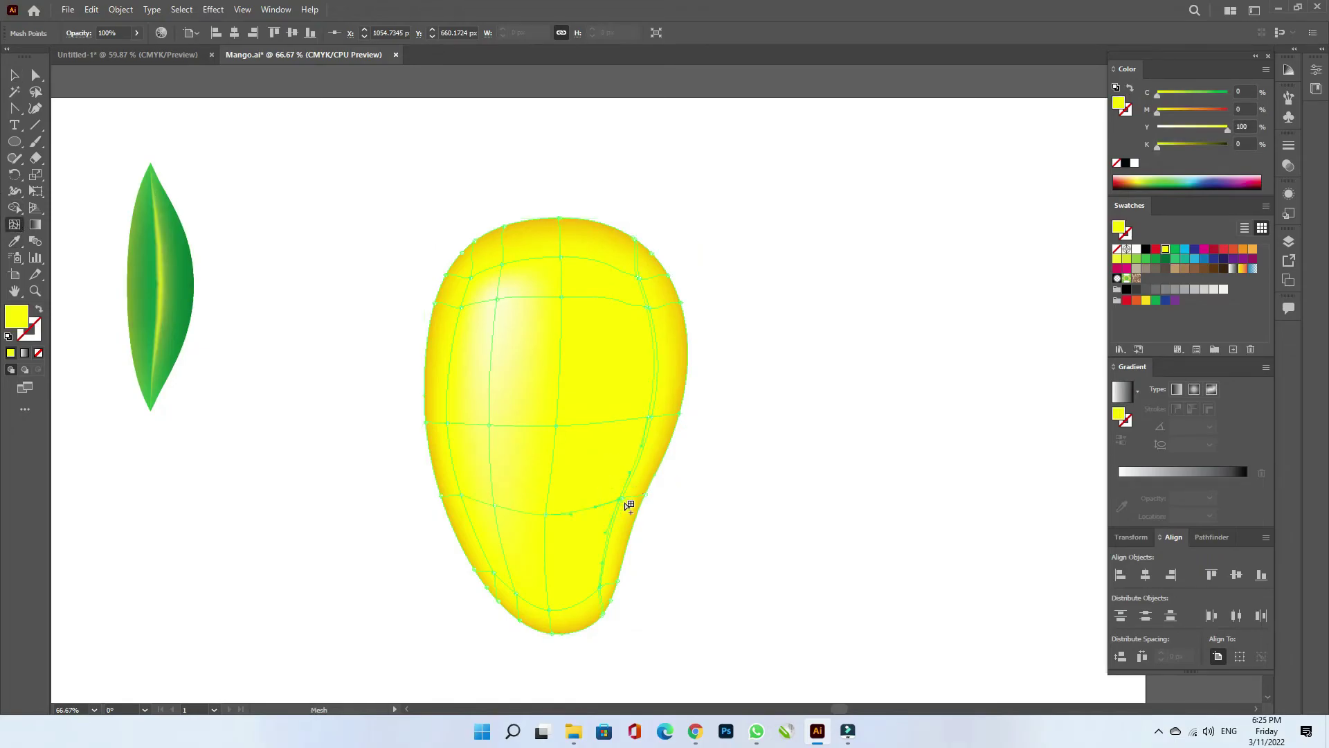
pyautogui.scroll(3, 624, 505)
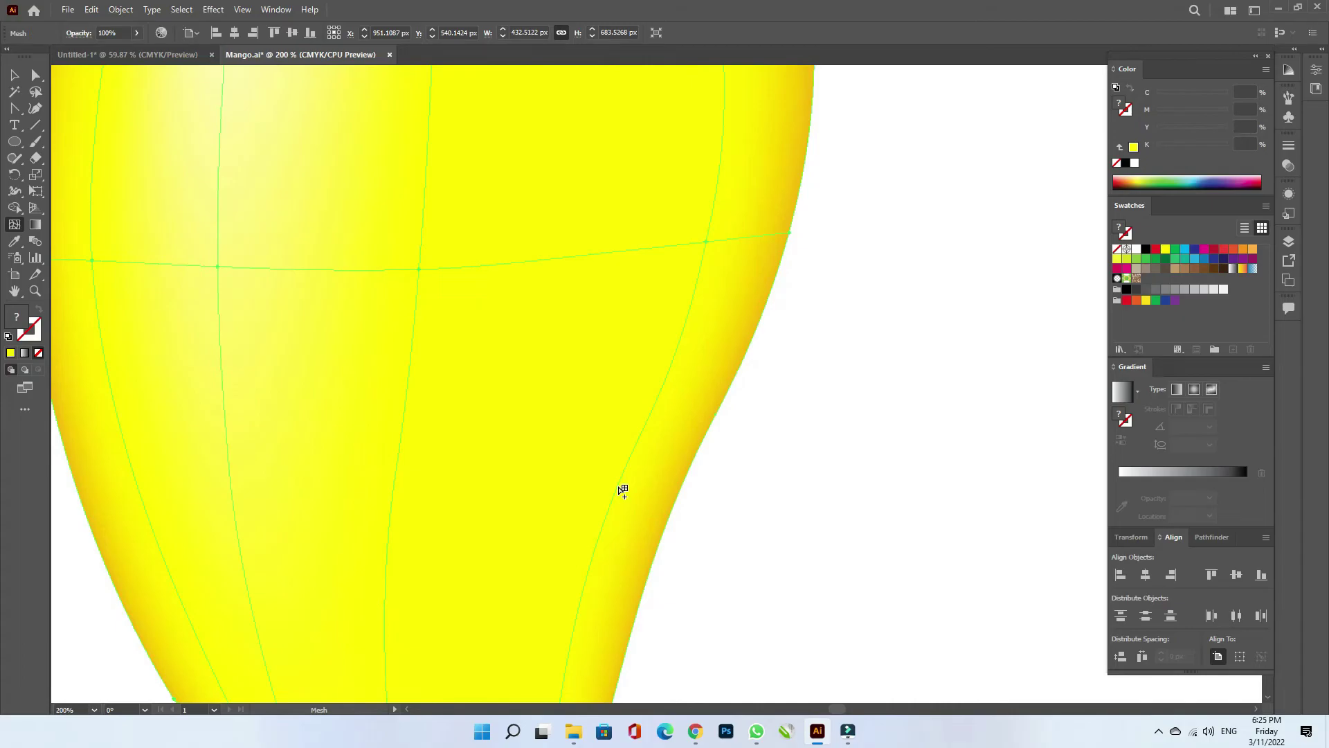
pyautogui.click(622, 491)
pyautogui.scroll(-3, 601, 498)
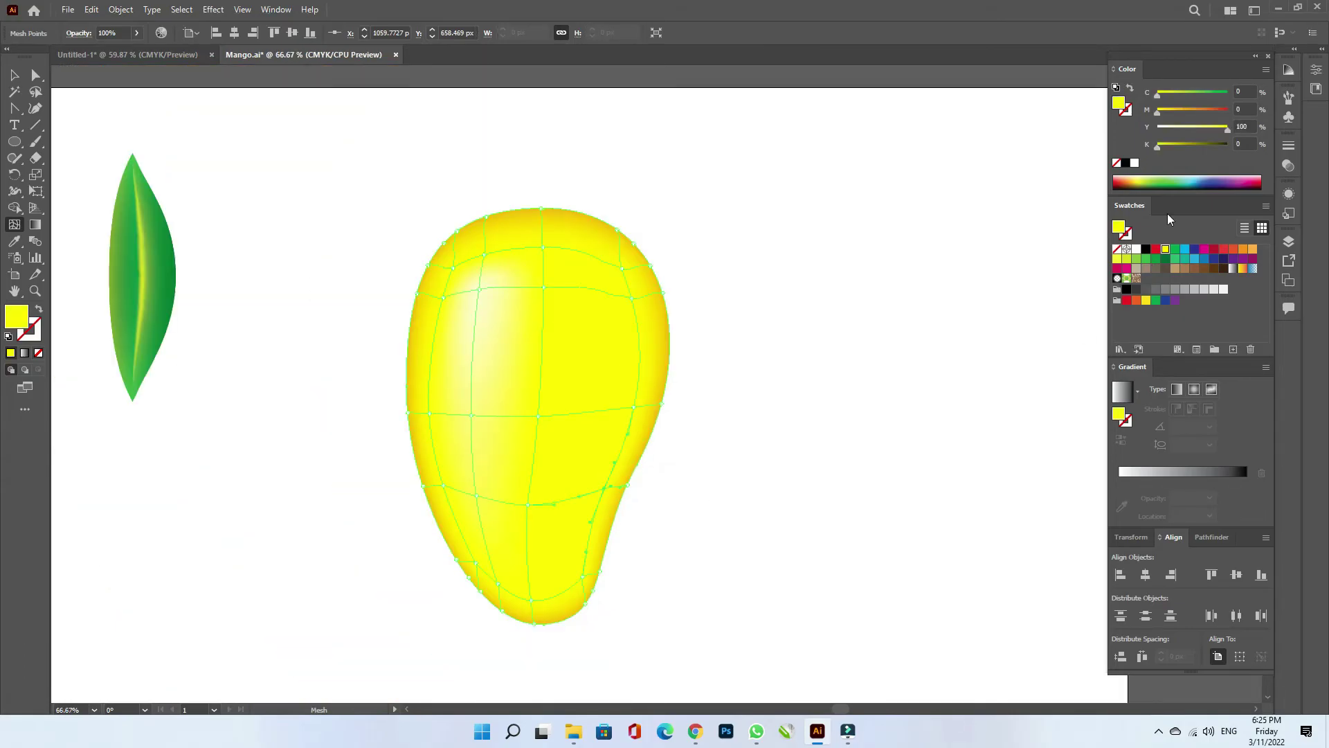
# - Tint the new mesh point green by raising C to about 52, then deselect
pyautogui.moveTo(1162, 97)
pyautogui.mouseDown()
pyautogui.moveTo(1202, 100)
pyautogui.moveTo(1230, 131)
pyautogui.mouseUp()
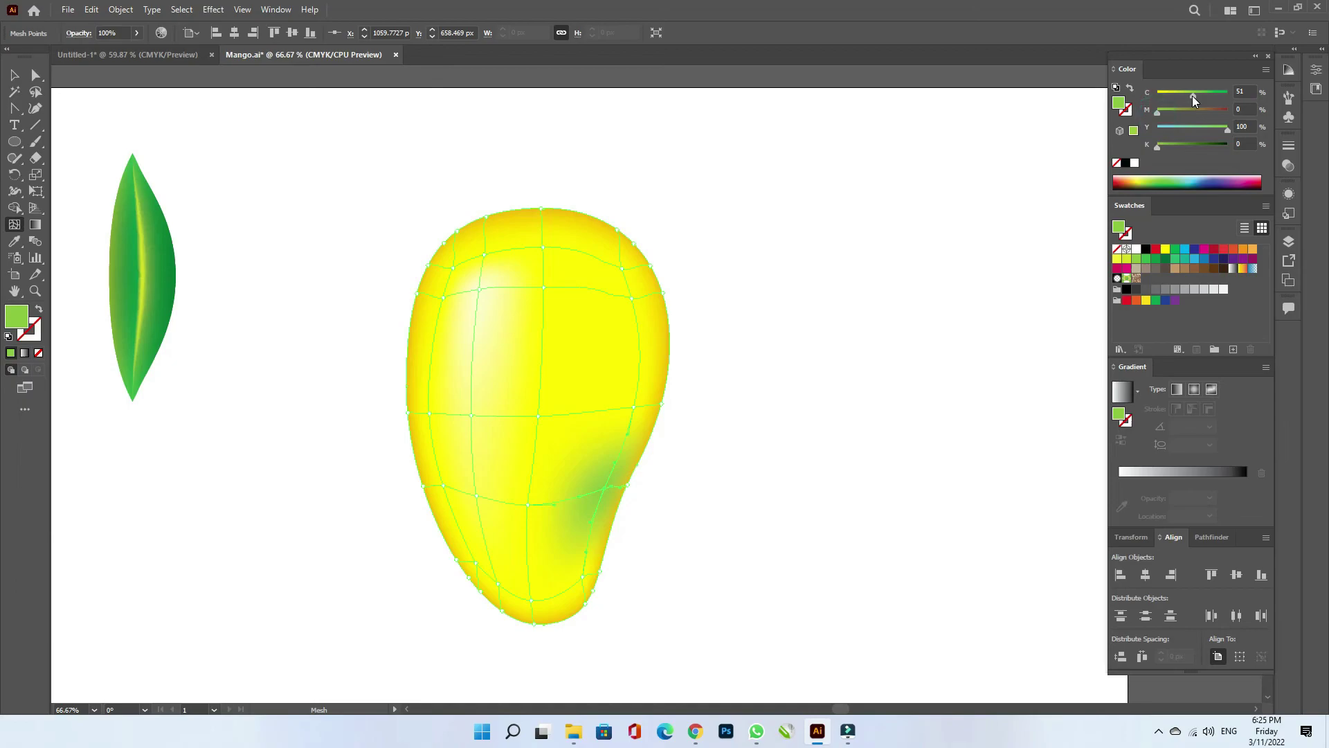
pyautogui.moveTo(1193, 99); pyautogui.dragTo(1199, 101)
pyautogui.click(14, 75)
pyautogui.click(777, 223)
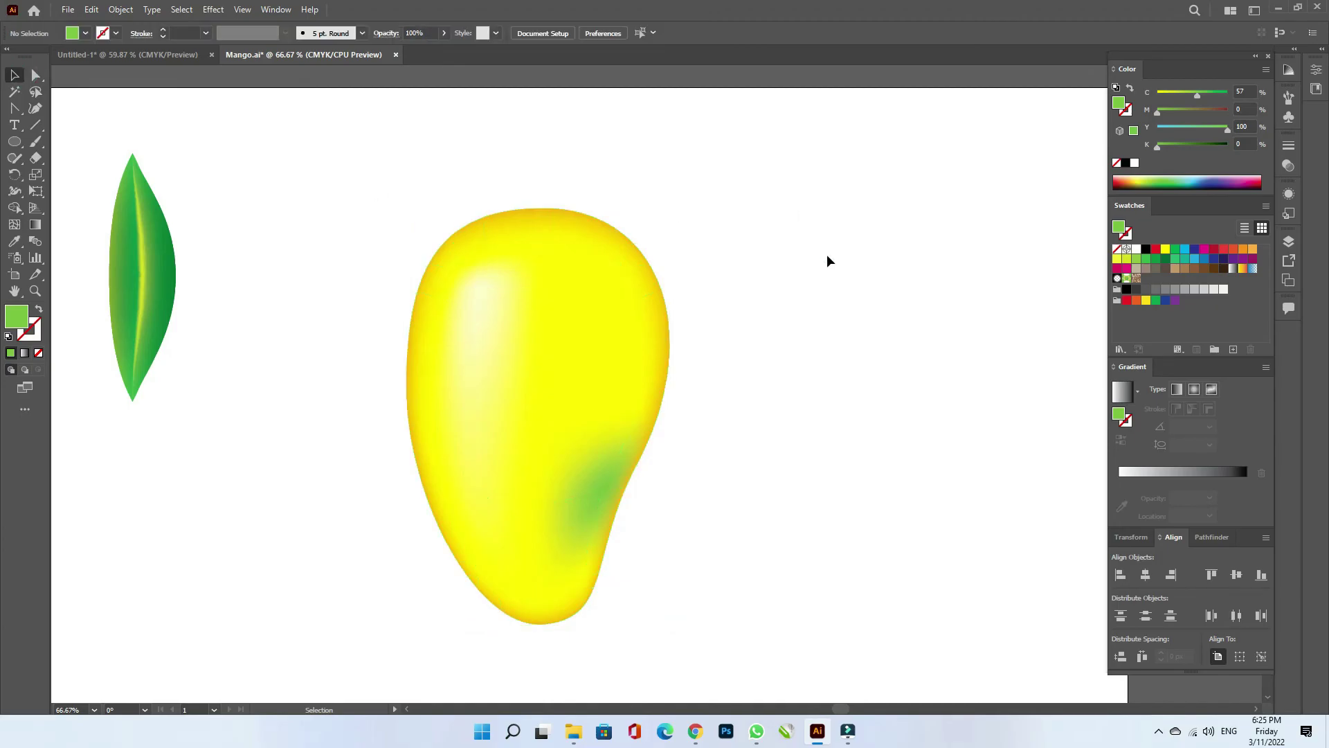
# - Move the leaf onto the mango's top and bring it to front
pyautogui.moveTo(140, 284); pyautogui.dragTo(545, 251)
pyautogui.rightClick(543, 182)
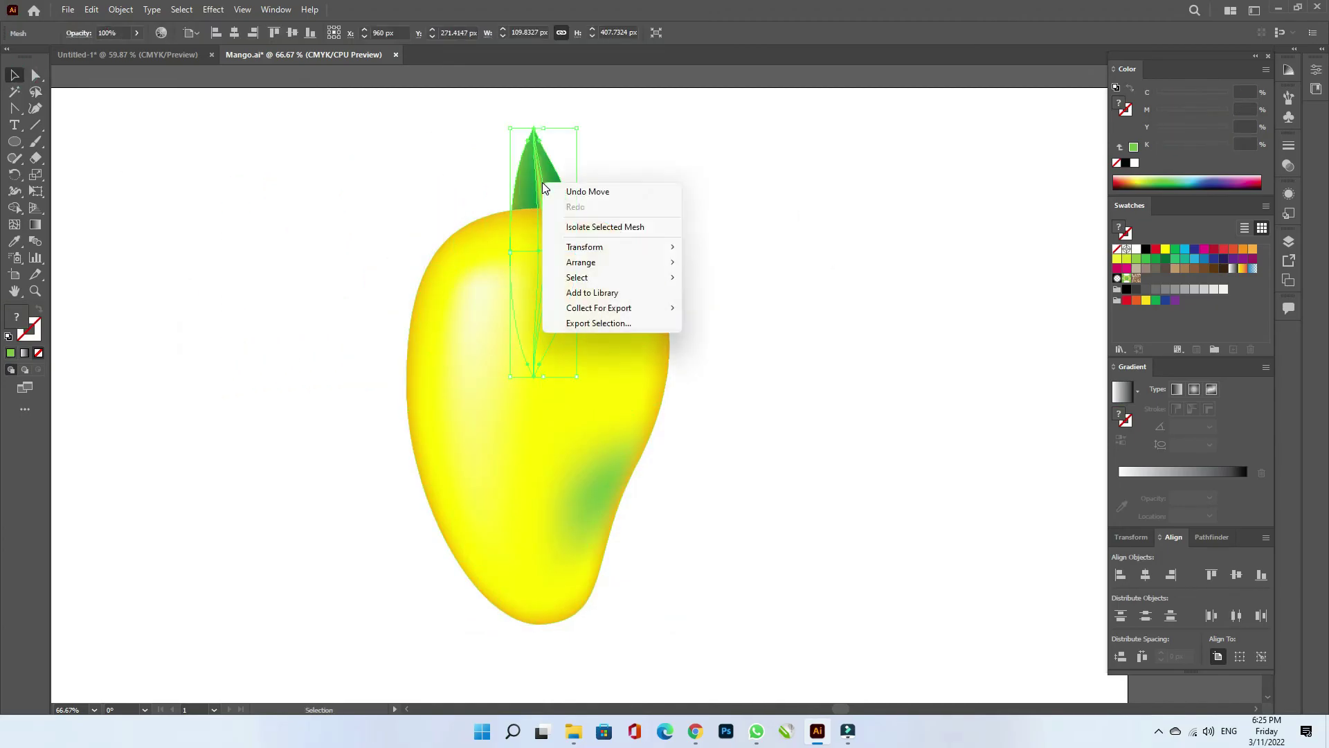
pyautogui.click(754, 260)
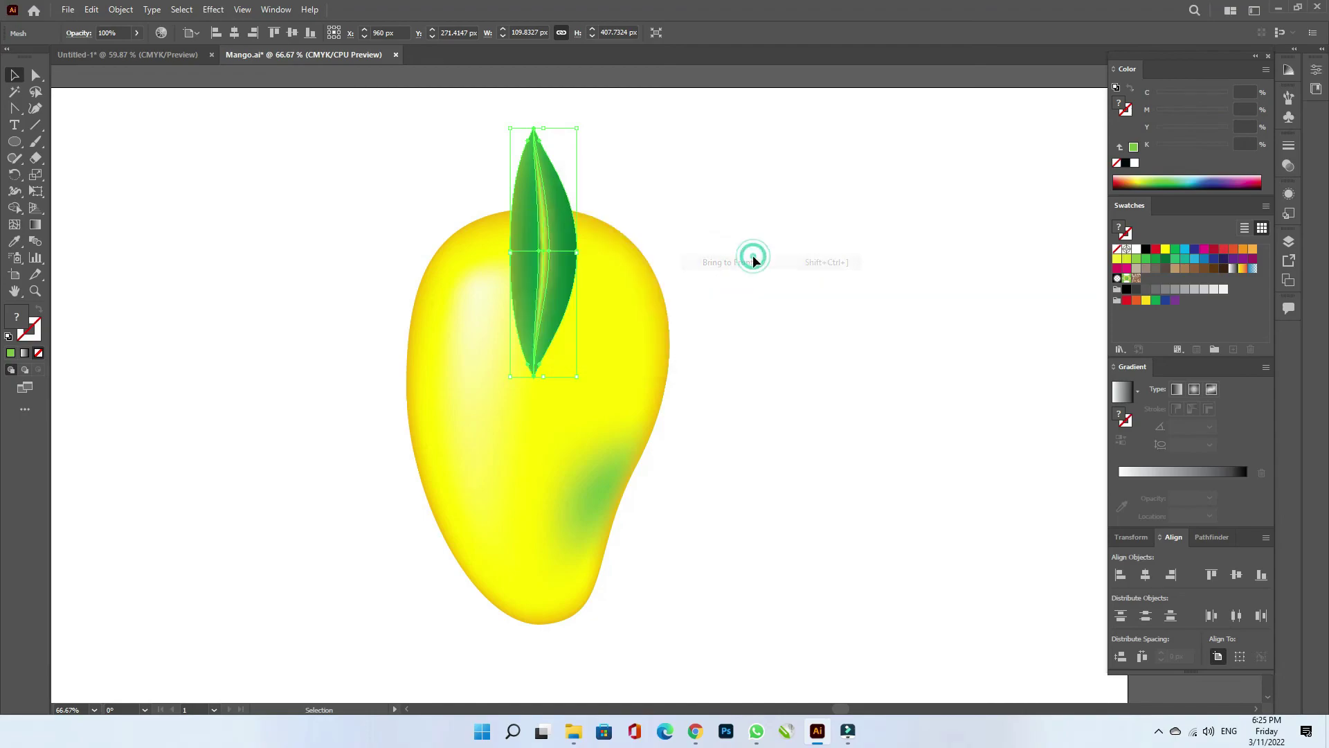
# - Tilt the leaf about 12 degrees into place, deselect, and show the Layers panel
pyautogui.moveTo(580, 126); pyautogui.dragTo(552, 119)
pyautogui.moveTo(544, 212); pyautogui.dragTo(559, 227)
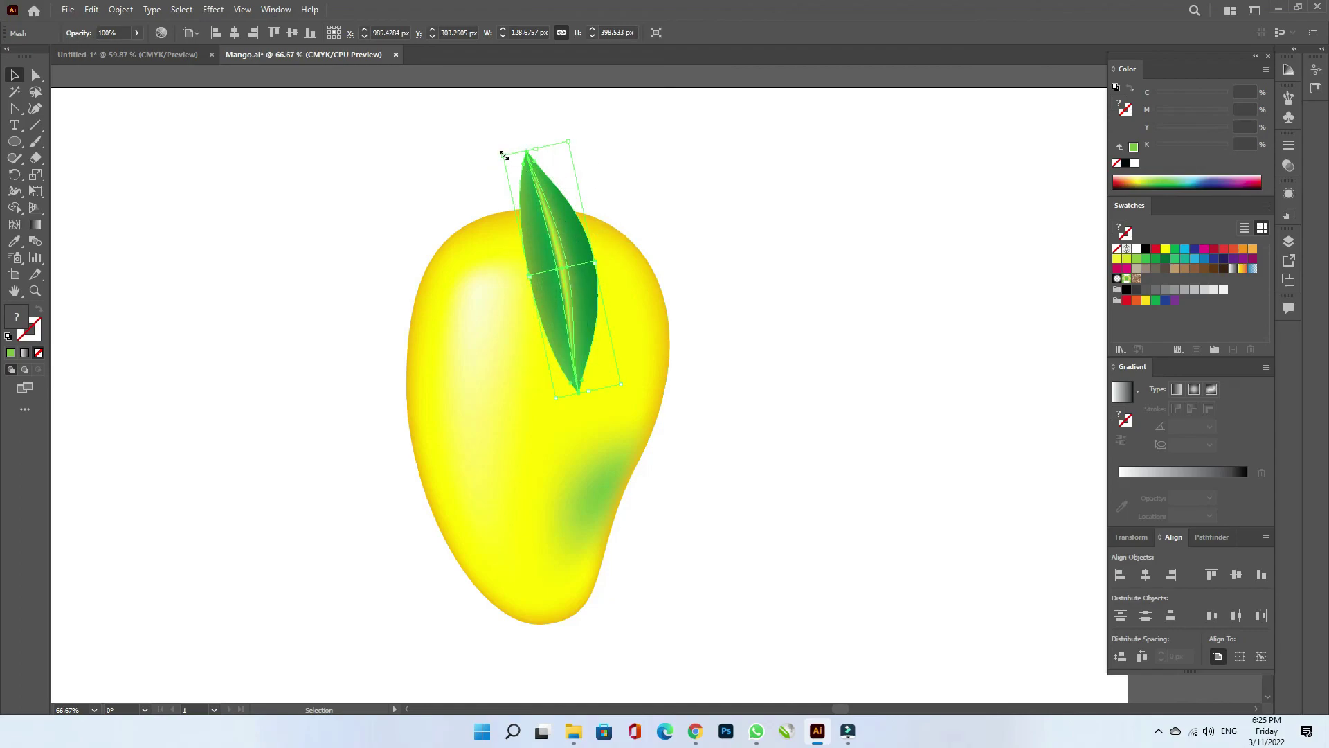
pyautogui.moveTo(504, 155); pyautogui.dragTo(481, 143)
pyautogui.click(690, 246)
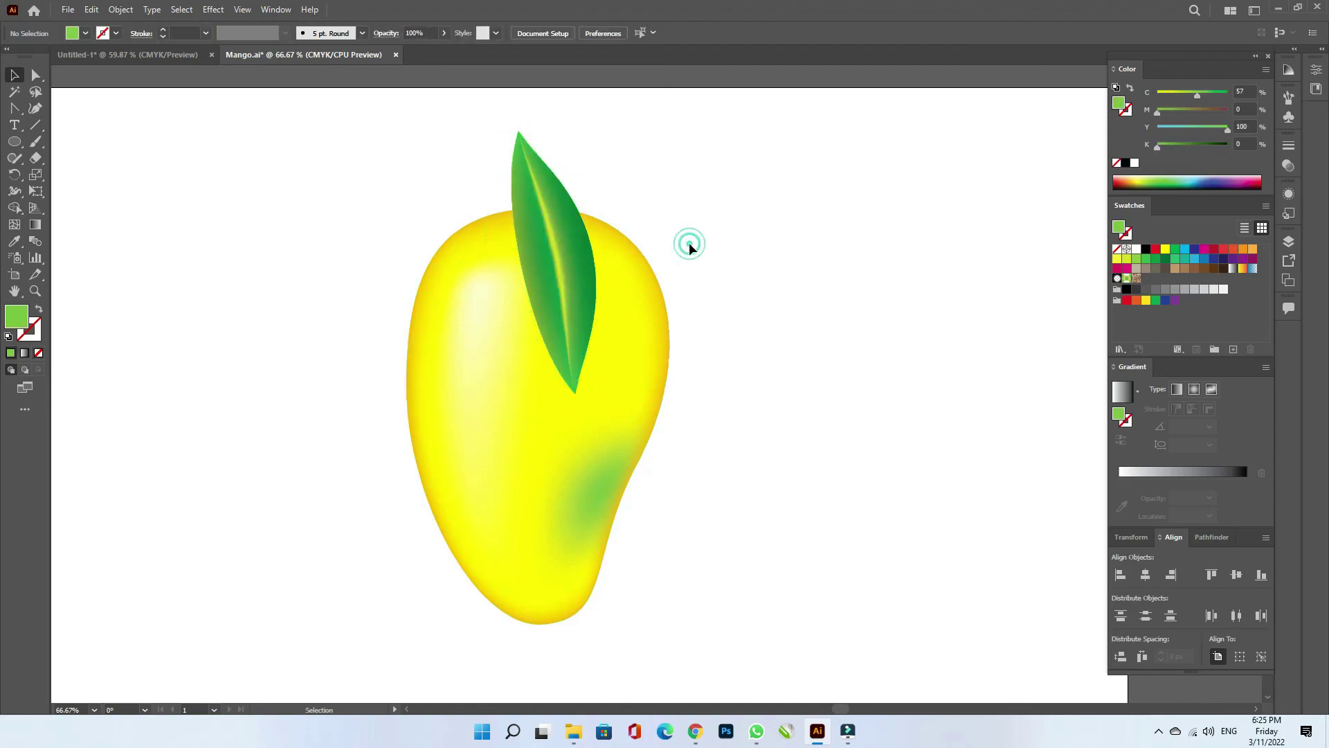
pyautogui.click(1289, 241)
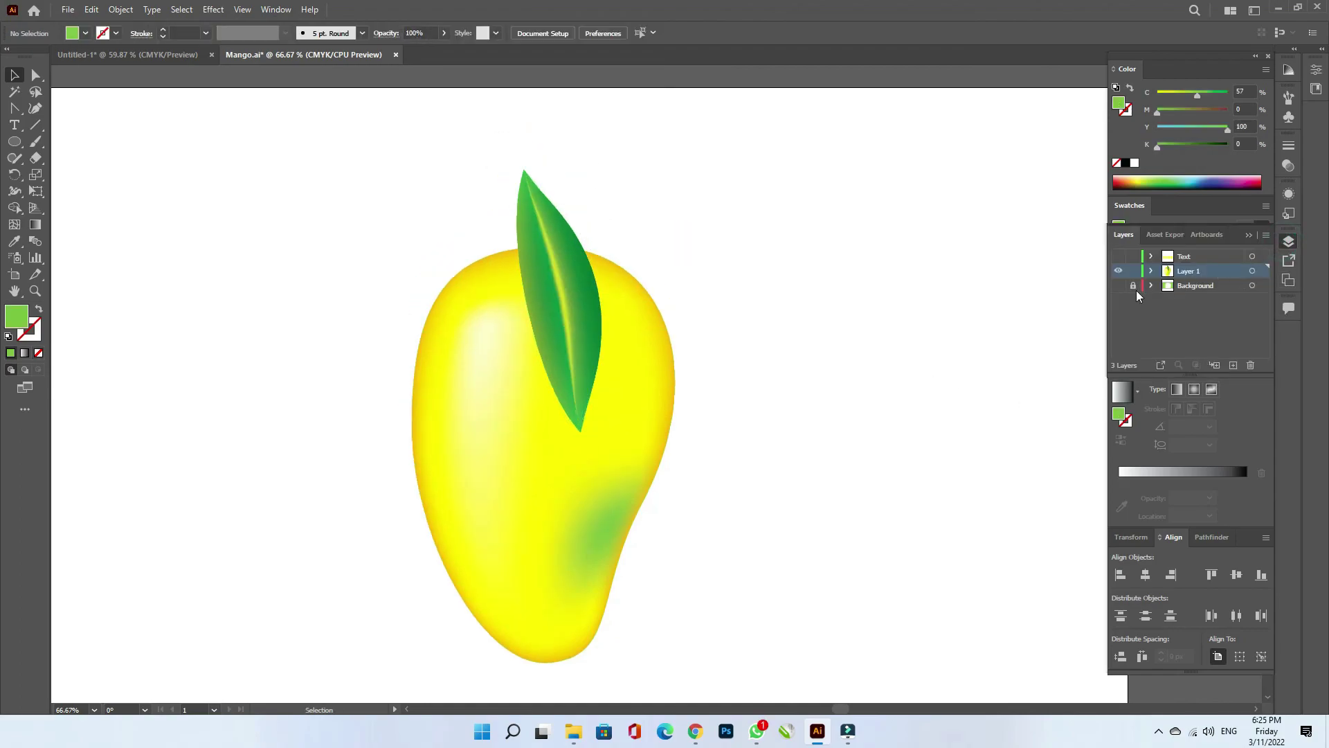